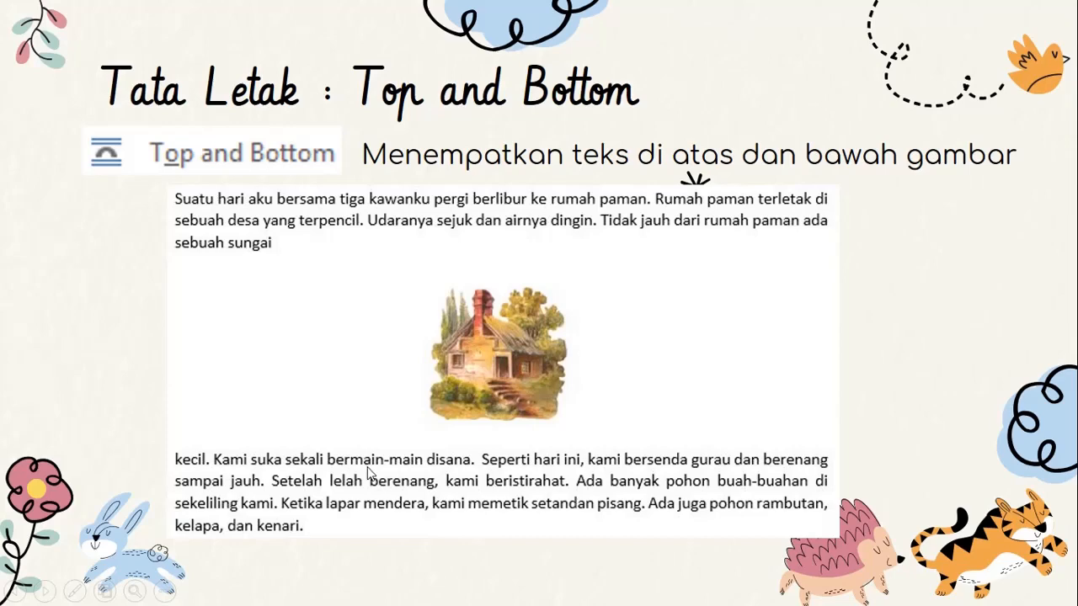
- Advance through the remaining slides, end the slideshow and switch to the Kebun Sekolahku document in Word
{"action": "left_click", "coordinate": [376, 542]}
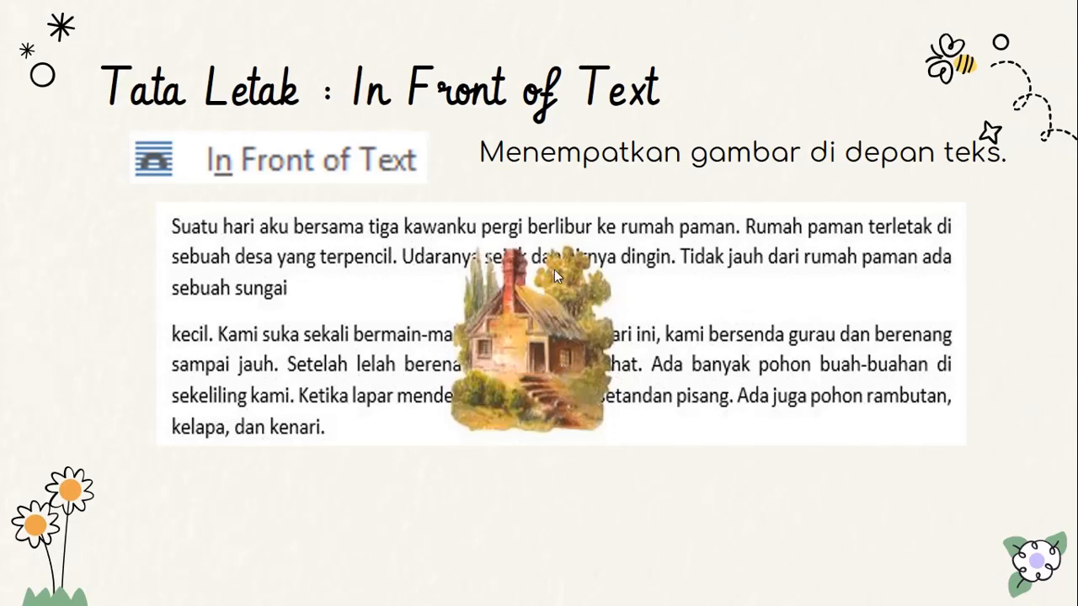
{"action": "left_click", "coordinate": [518, 322]}
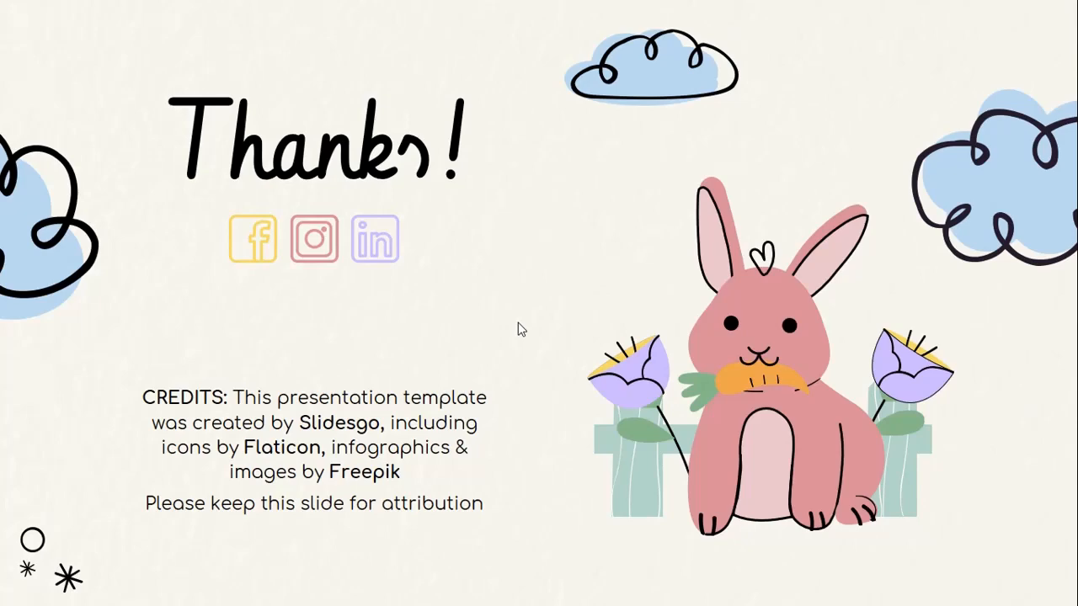
{"action": "key", "text": "Escape"}
{"action": "left_click", "coordinate": [482, 589]}
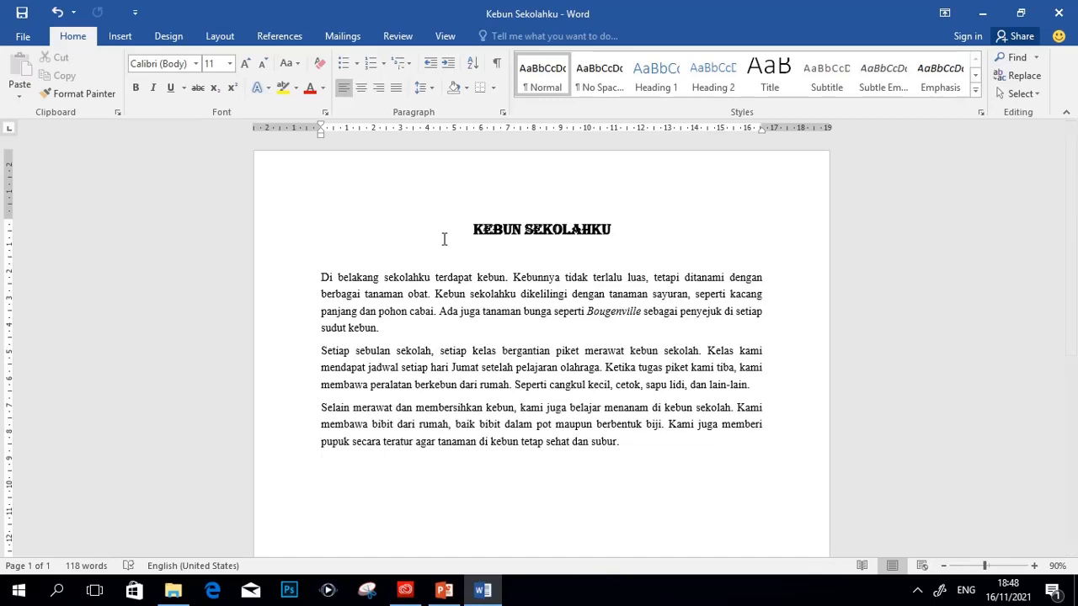
- Insert the picture "pngwing.com (9)" from the Pictures folder below the last paragraph
{"action": "left_click", "coordinate": [120, 36]}
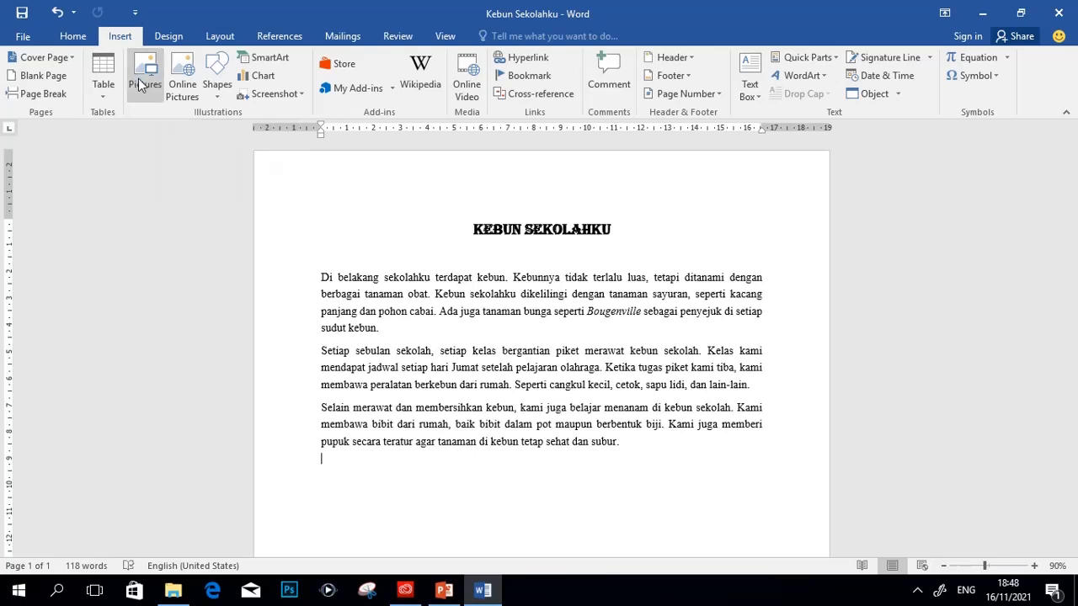
{"action": "left_click", "coordinate": [141, 85]}
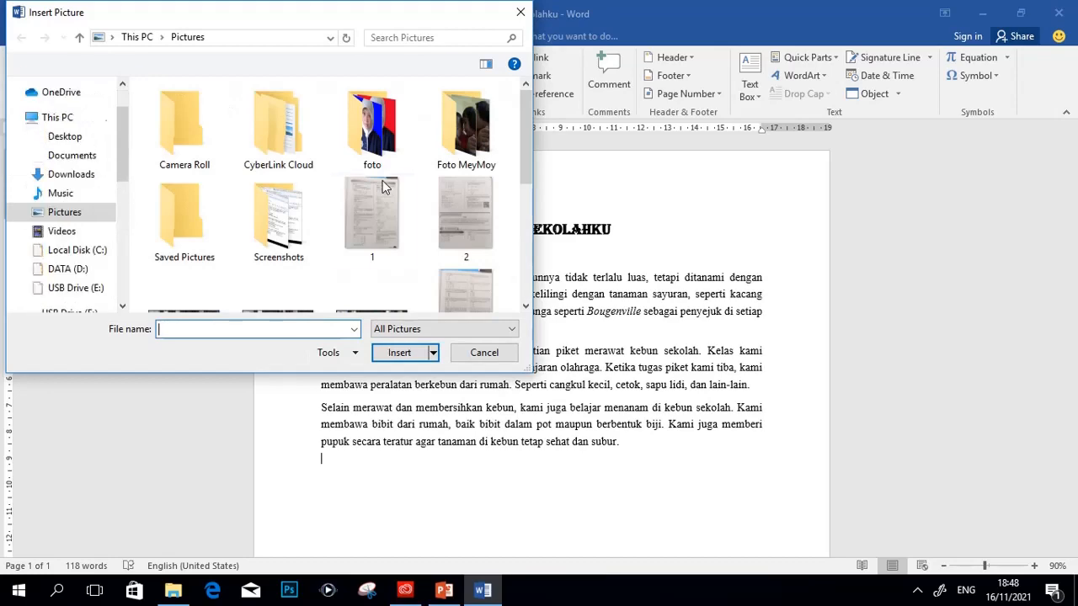
{"action": "left_click_drag", "start_coordinate": [526, 168], "coordinate": [515, 325]}
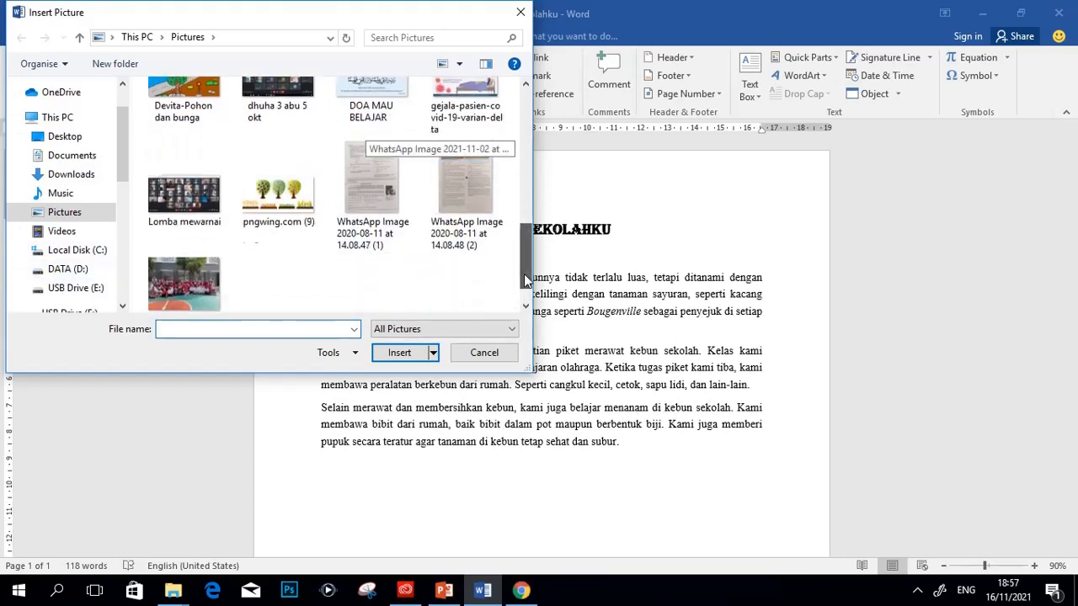
{"action": "left_click_drag", "start_coordinate": [527, 277], "coordinate": [524, 290]}
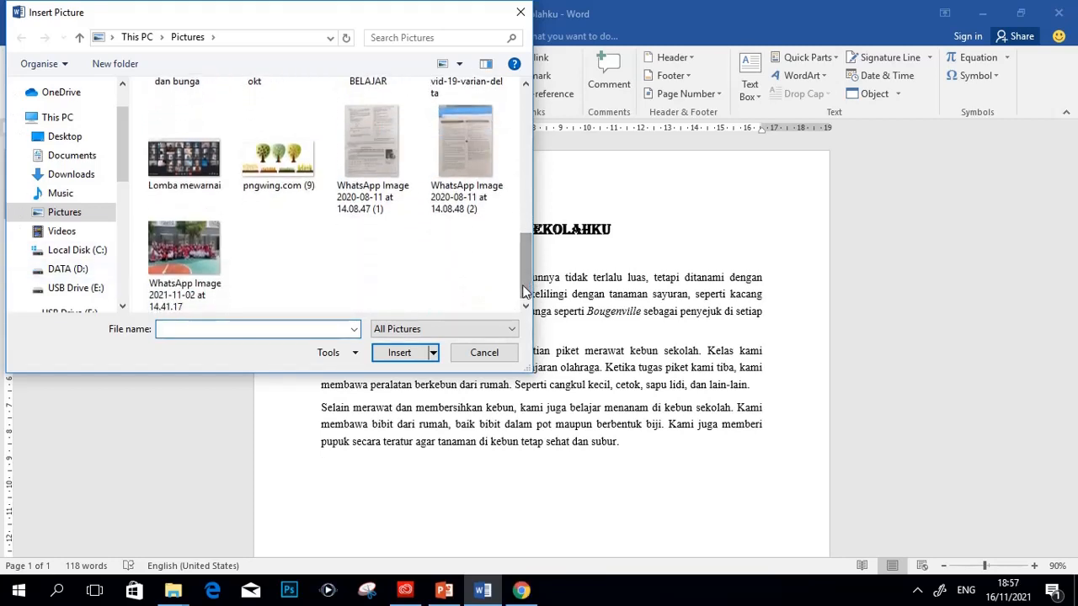
{"action": "left_click", "coordinate": [280, 177]}
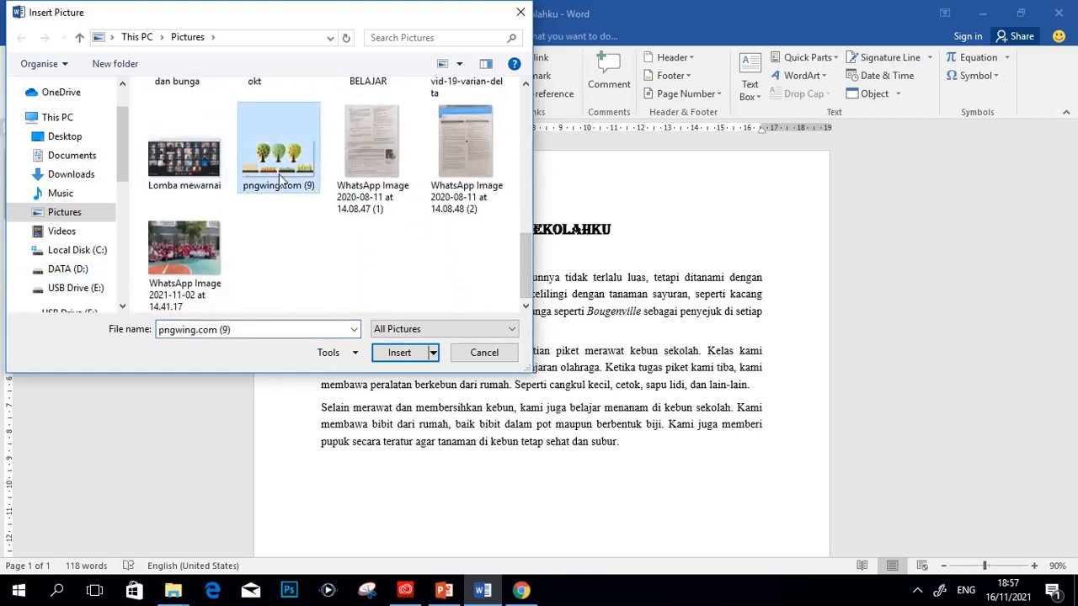
{"action": "left_click", "coordinate": [403, 355]}
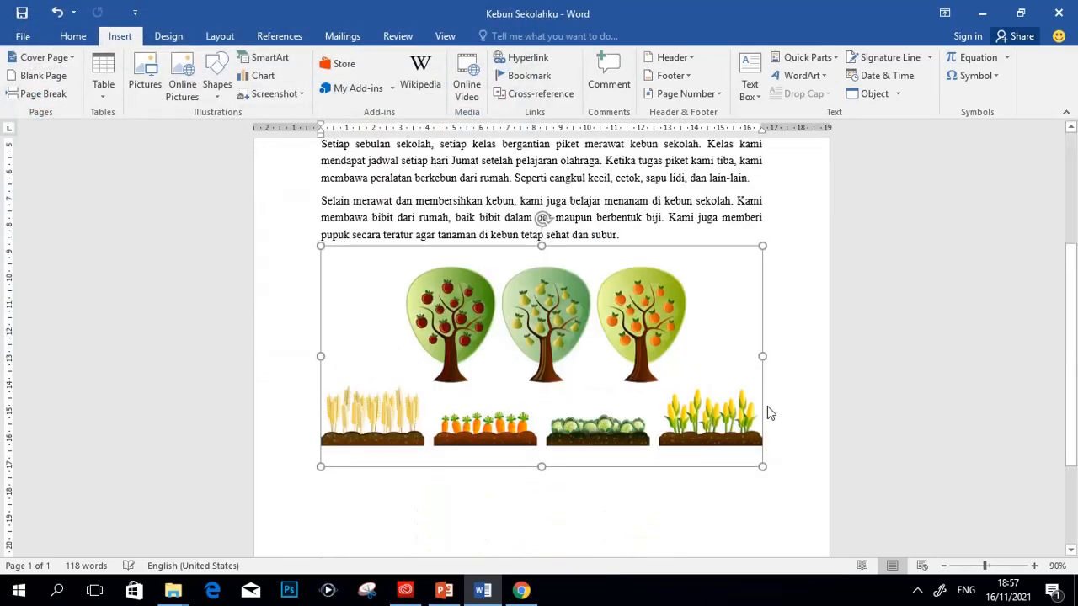
- Shrink the inserted picture proportionally to about 5.3 cm high and 10.6 cm wide, then deselect it
{"action": "left_click", "coordinate": [323, 247]}
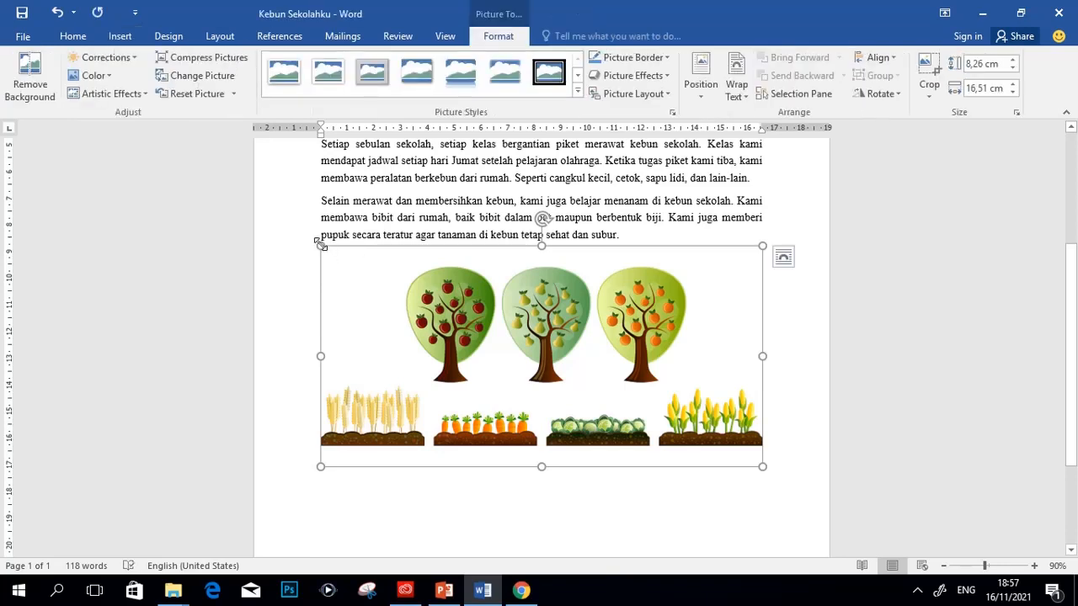
{"action": "left_click_drag", "start_coordinate": [390, 299], "coordinate": [436, 320]}
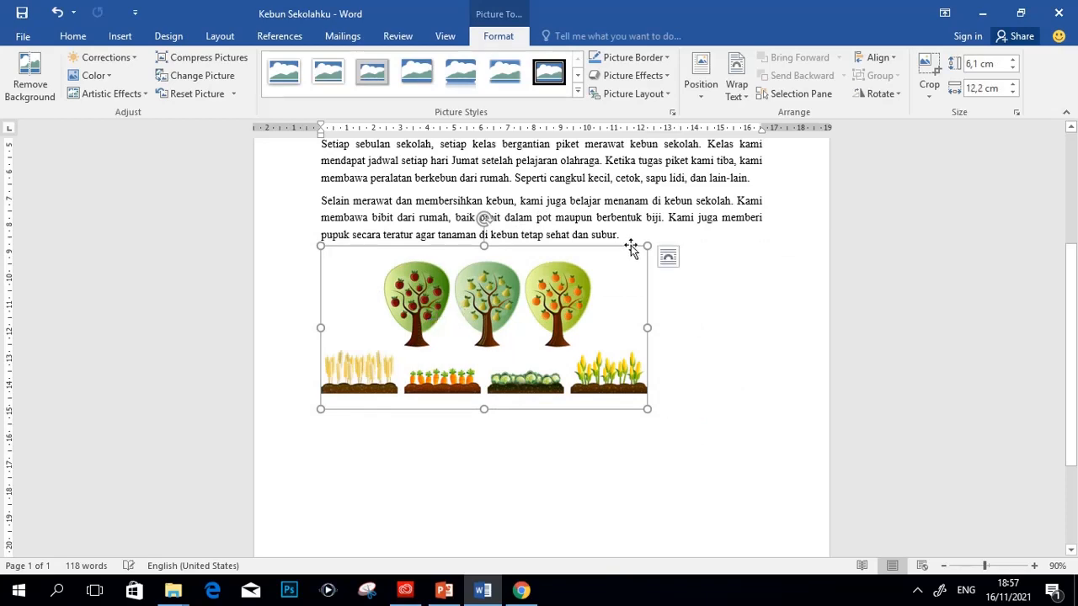
{"action": "left_click_drag", "start_coordinate": [646, 246], "coordinate": [596, 267]}
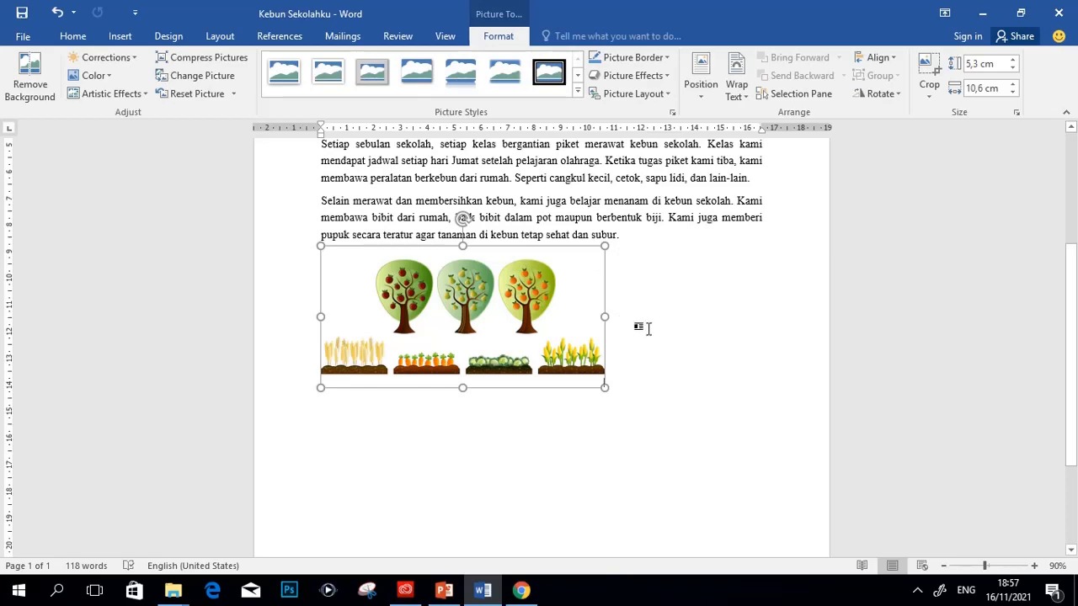
{"action": "left_click", "coordinate": [646, 328]}
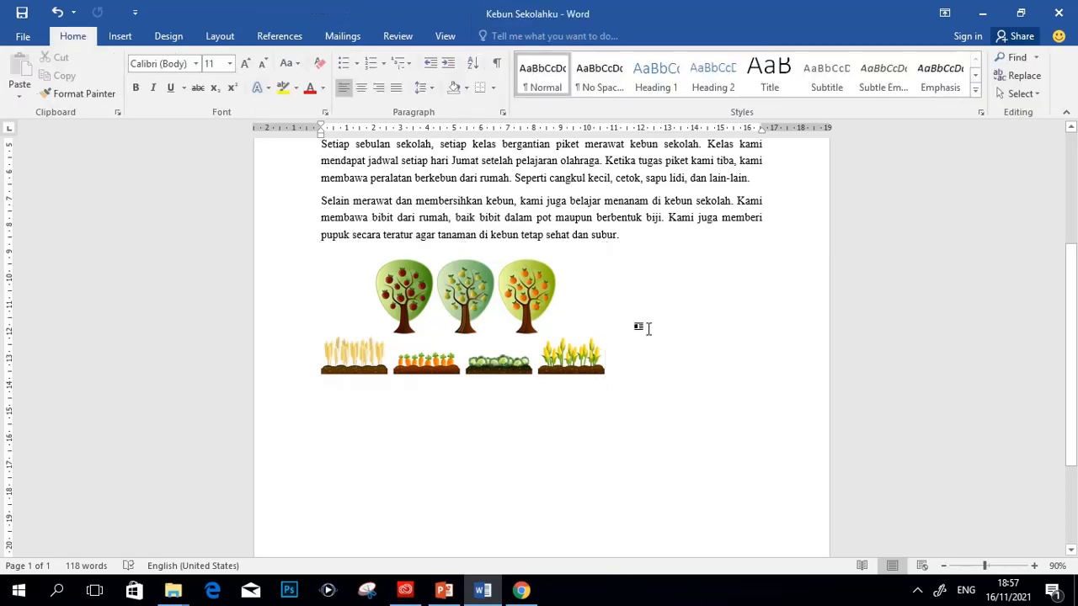
- Set the garden picture's text wrapping to In Line with Text
{"action": "left_click", "coordinate": [517, 298]}
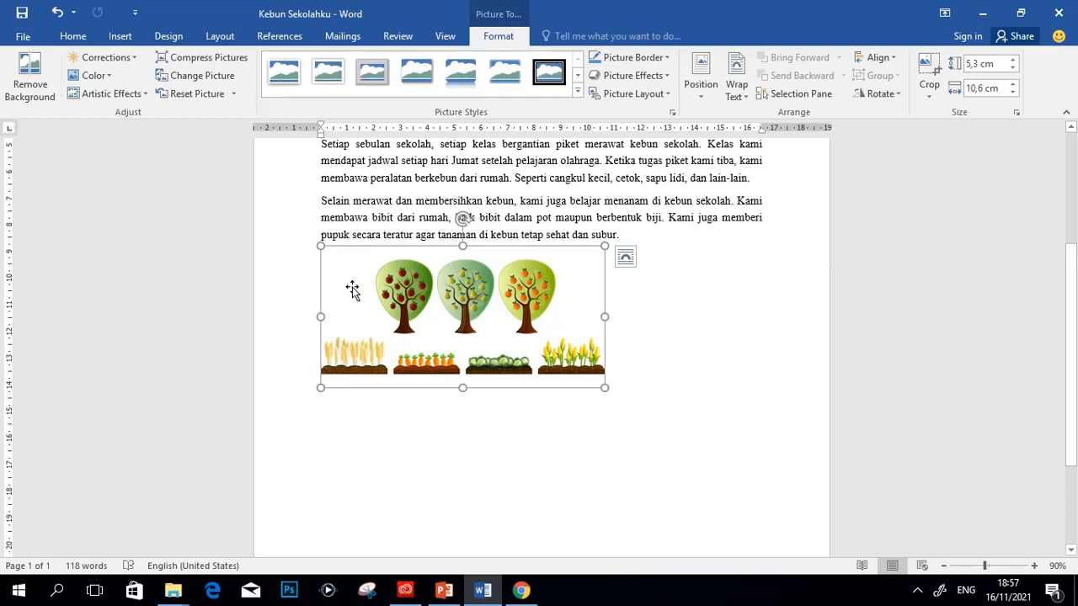
{"action": "left_click", "coordinate": [220, 37]}
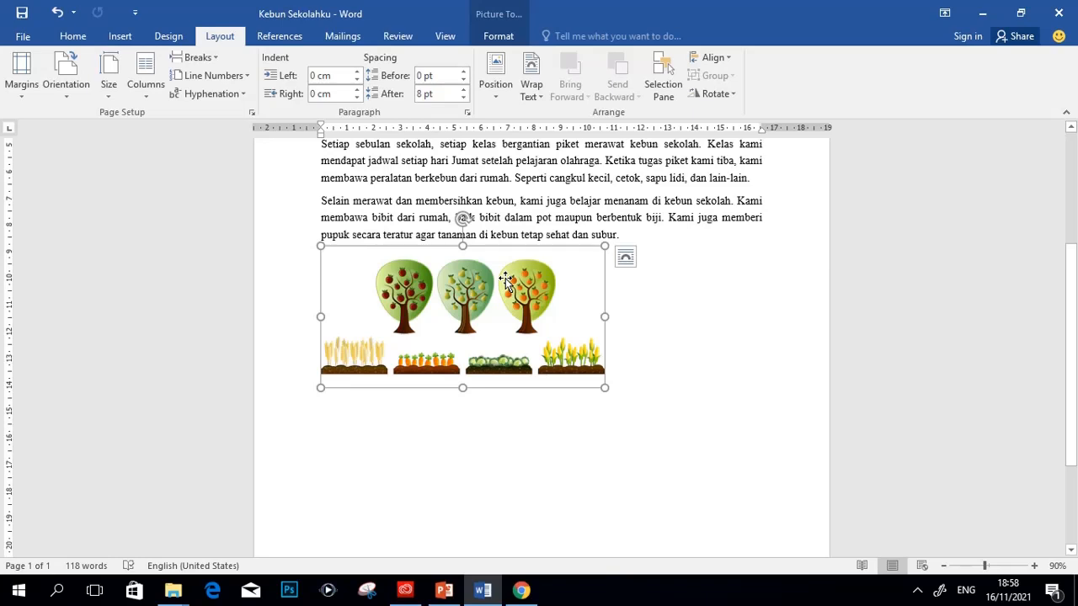
{"action": "left_click", "coordinate": [538, 99]}
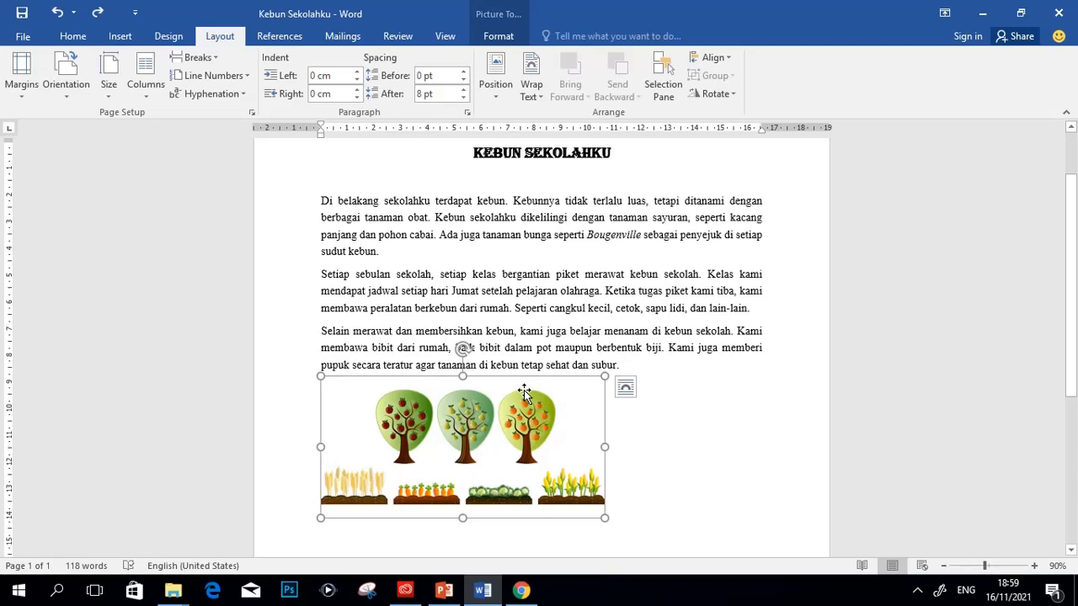
{"action": "left_click", "coordinate": [530, 88]}
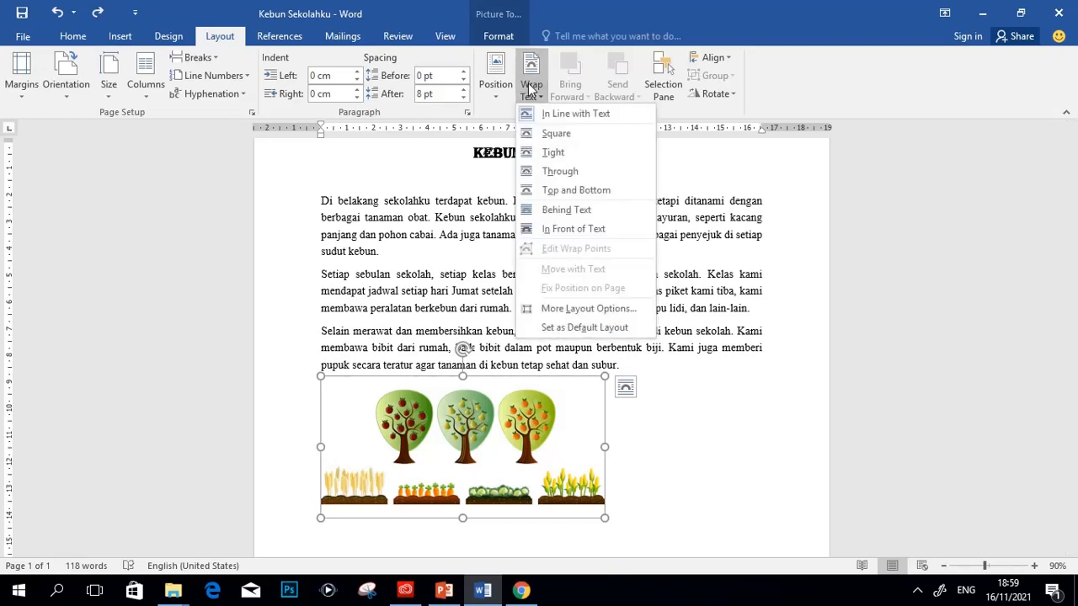
{"action": "left_click", "coordinate": [561, 116]}
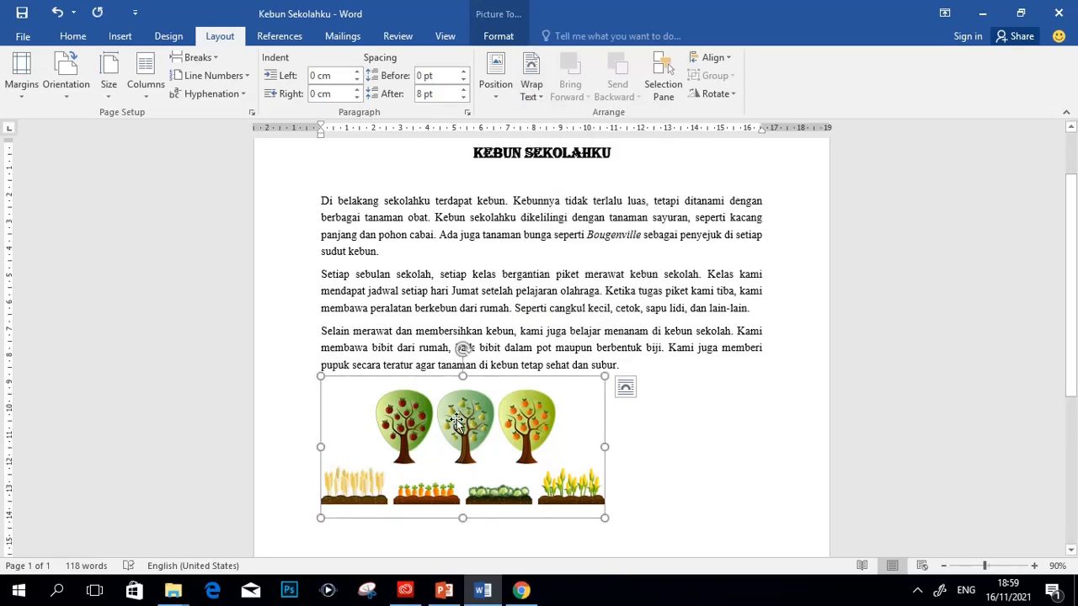
- Move the inline picture to the end of the first paragraph, directly after "sudut kebun.", and deselect it
{"action": "left_click_drag", "start_coordinate": [456, 420], "coordinate": [470, 430]}
{"action": "mouse_move", "coordinate": [444, 420]}
{"action": "left_mouse_down"}
{"action": "mouse_move", "coordinate": [464, 429]}
{"action": "mouse_move", "coordinate": [510, 370]}
{"action": "mouse_move", "coordinate": [520, 315]}
{"action": "mouse_move", "coordinate": [514, 324]}
{"action": "left_mouse_up"}
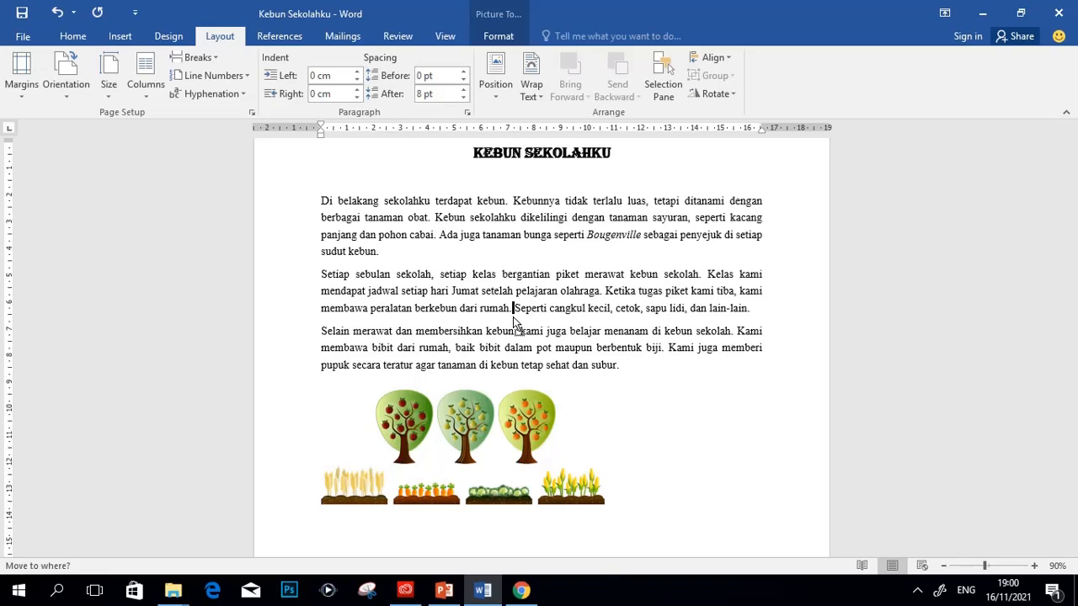
{"action": "left_click_drag", "start_coordinate": [514, 322], "coordinate": [513, 309]}
{"action": "left_click_drag", "start_coordinate": [514, 298], "coordinate": [500, 260]}
{"action": "left_click_drag", "start_coordinate": [500, 256], "coordinate": [498, 256]}
{"action": "left_click_drag", "start_coordinate": [497, 261], "coordinate": [497, 261]}
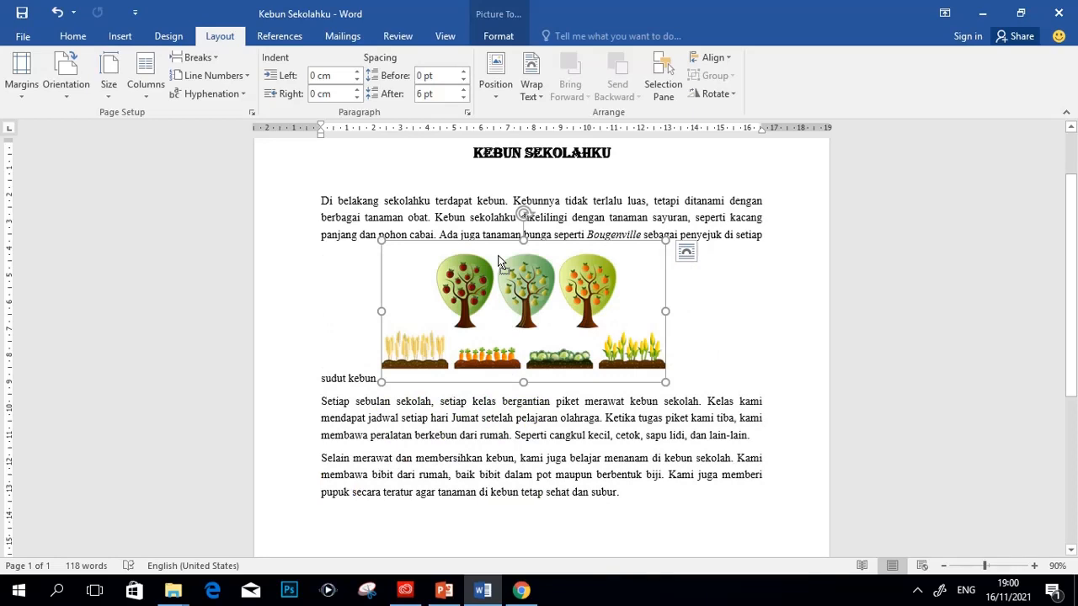
{"action": "left_click", "coordinate": [635, 545]}
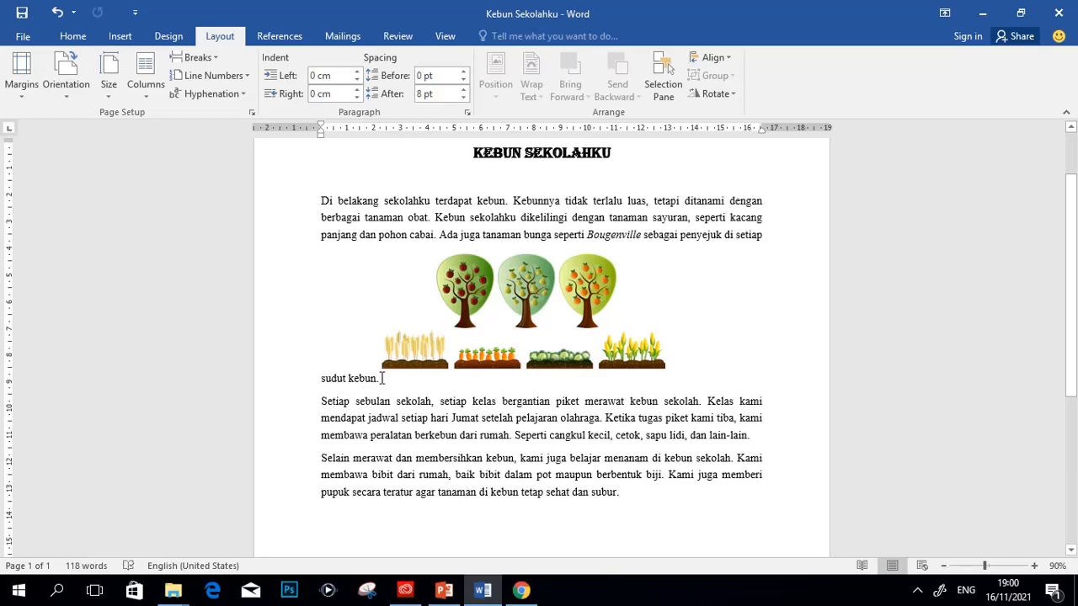
- Apply Square text wrapping to the picture and move it down into the second paragraph
{"action": "left_click", "coordinate": [527, 311]}
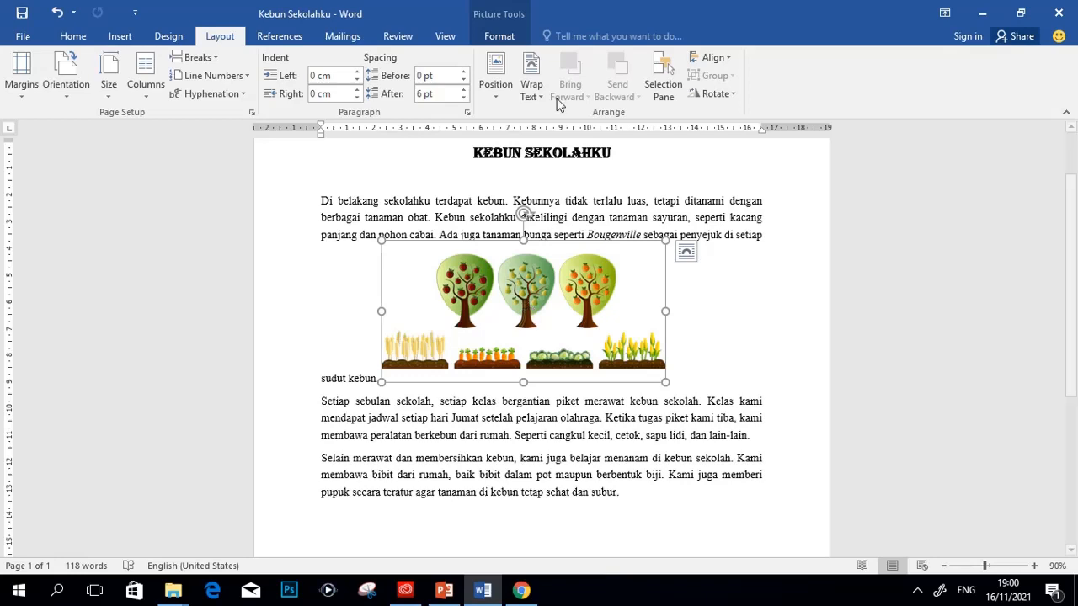
{"action": "left_click", "coordinate": [532, 95]}
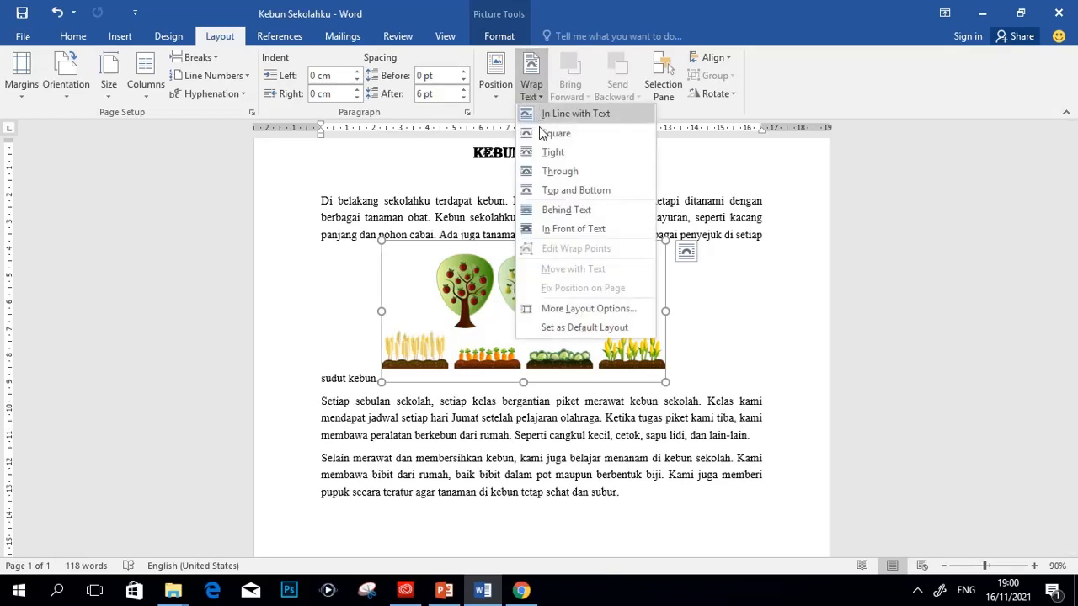
{"action": "left_click", "coordinate": [556, 135]}
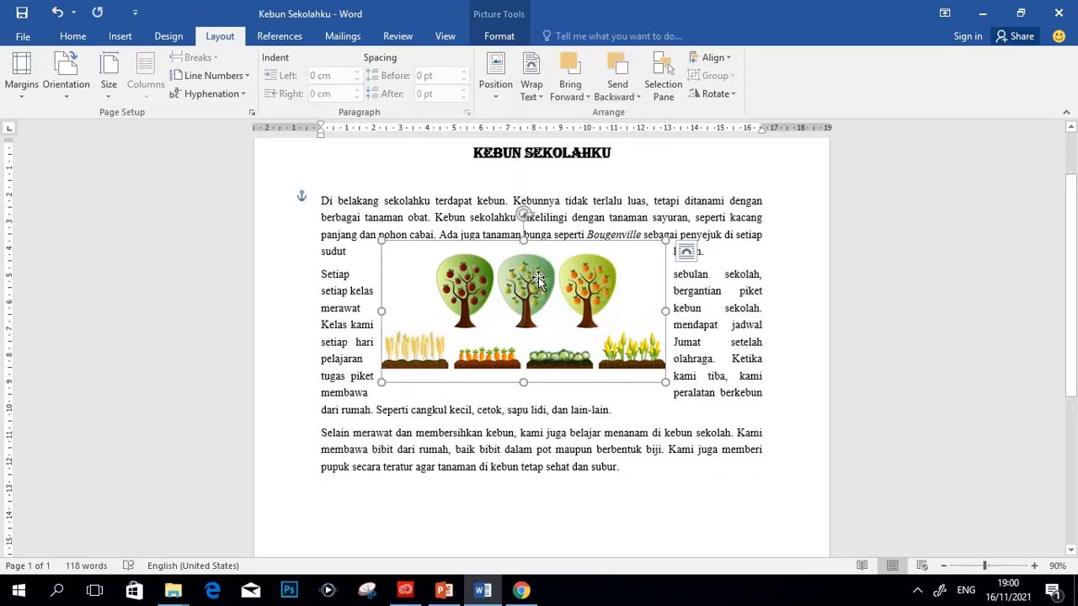
{"action": "left_click_drag", "start_coordinate": [539, 280], "coordinate": [564, 341]}
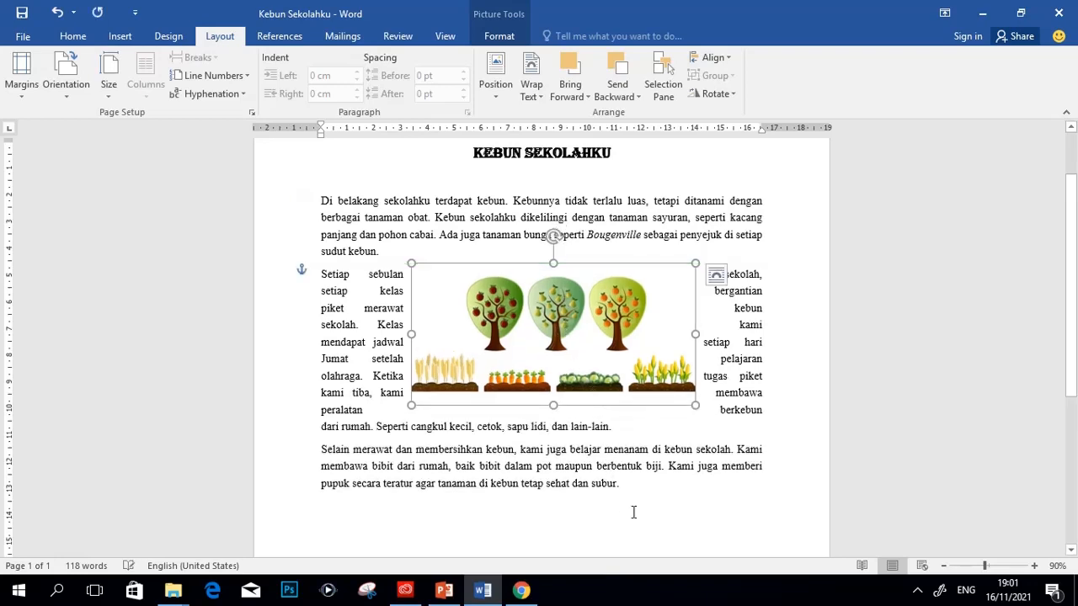
{"action": "left_click", "coordinate": [655, 549]}
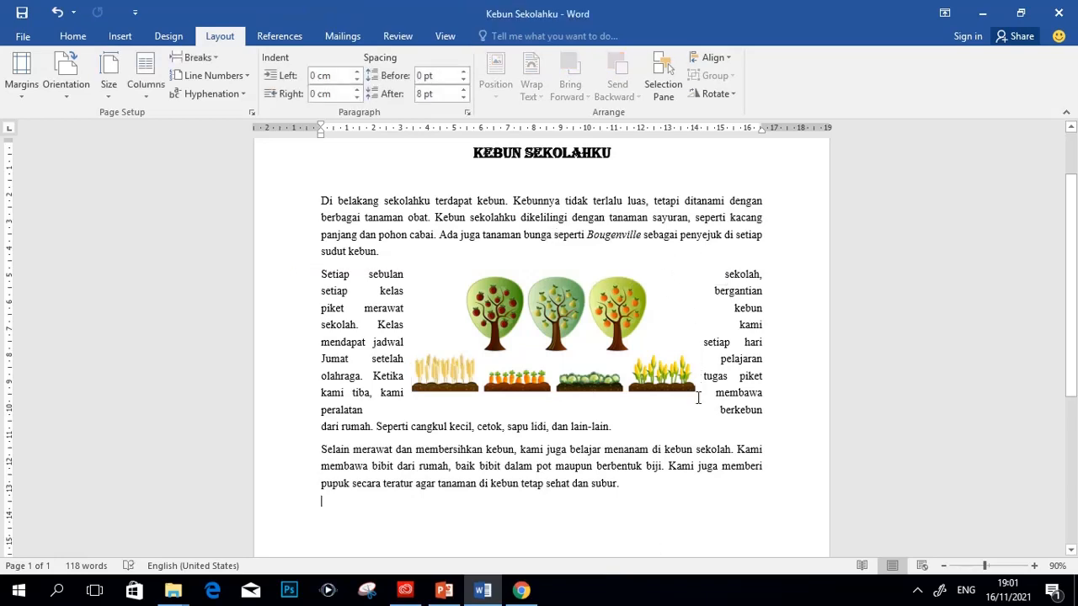
- Change the picture's text wrapping to Tight and shift it slightly left within the second paragraph
{"action": "left_click", "coordinate": [585, 329]}
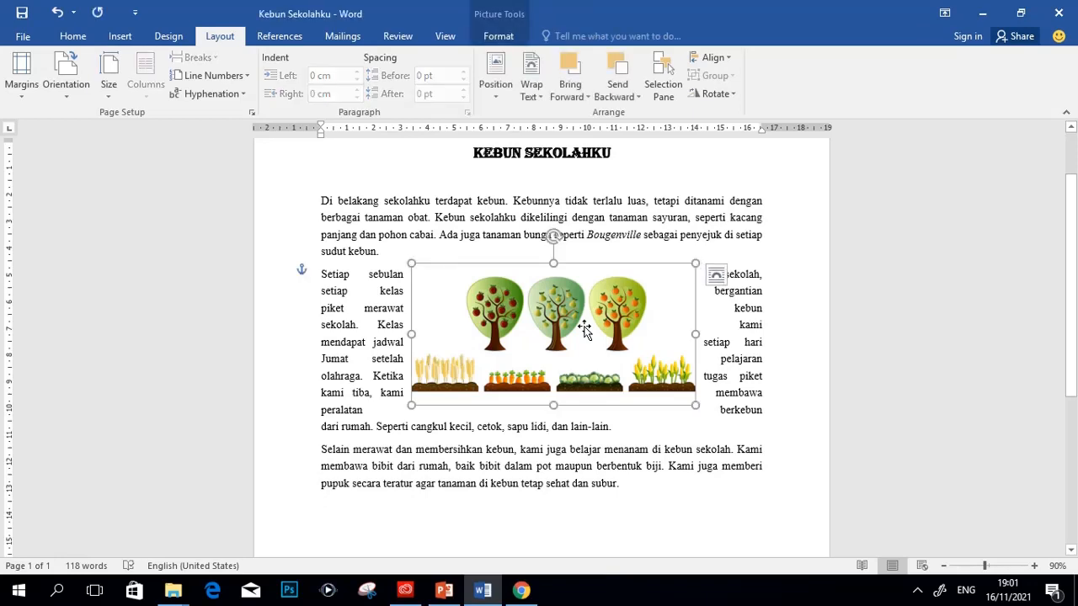
{"action": "left_click", "coordinate": [535, 100]}
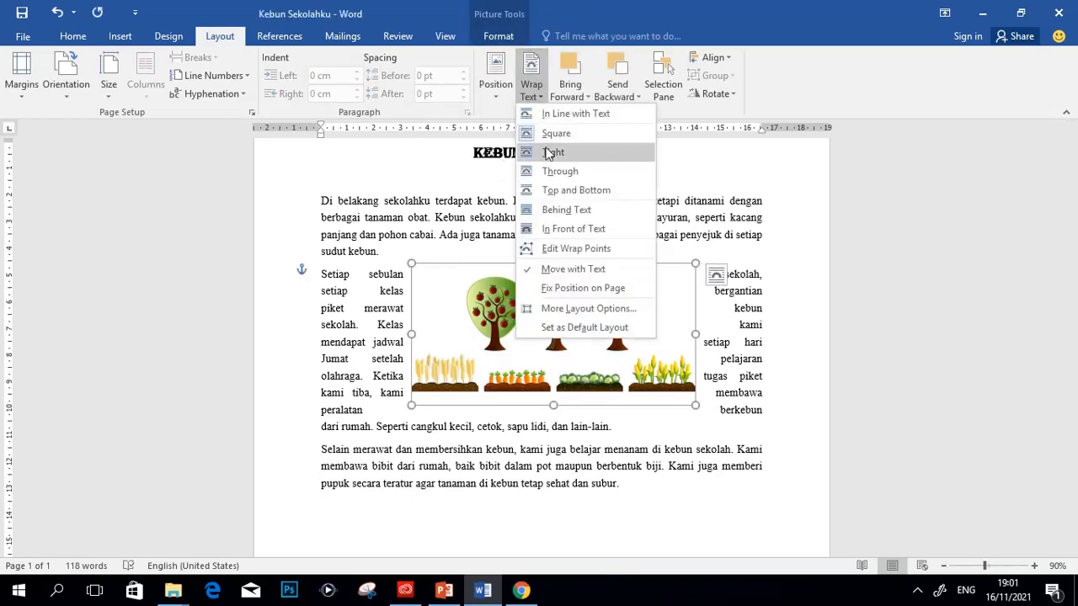
{"action": "left_click", "coordinate": [549, 152]}
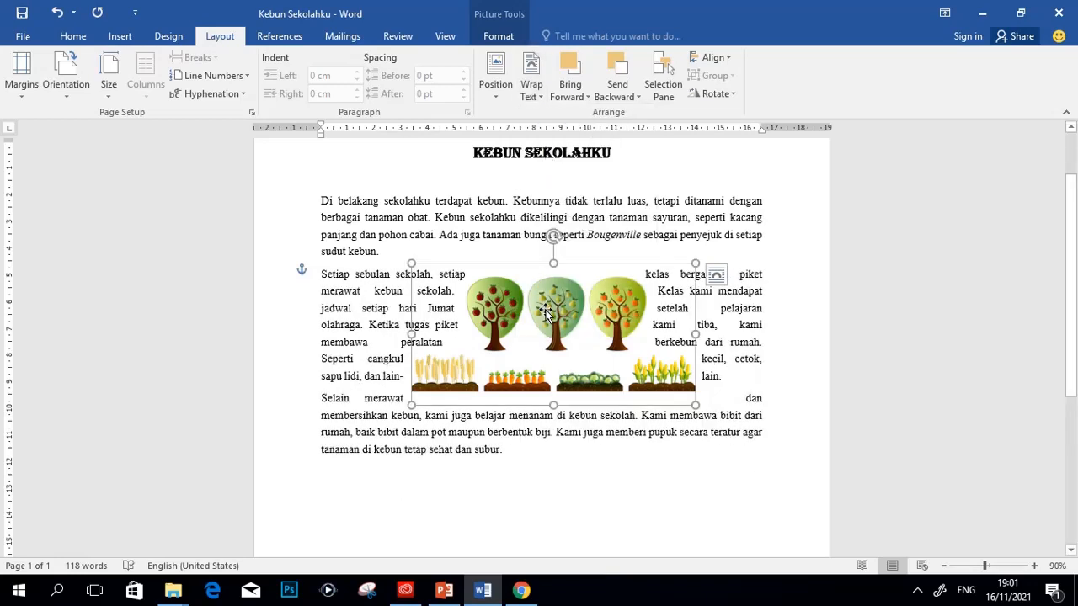
{"action": "left_click_drag", "start_coordinate": [545, 313], "coordinate": [528, 307]}
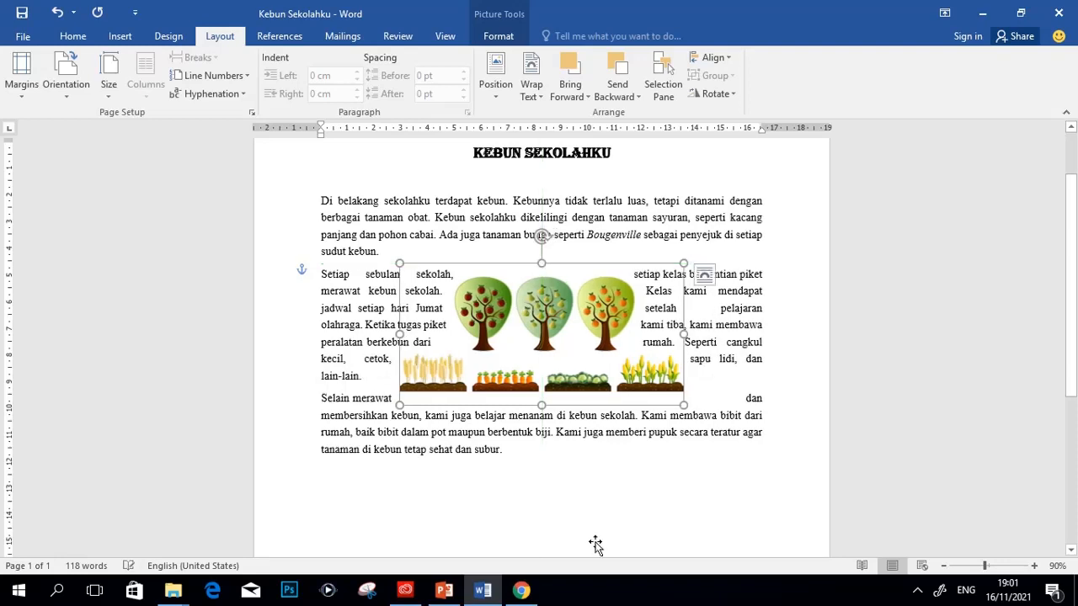
{"action": "left_click", "coordinate": [685, 512]}
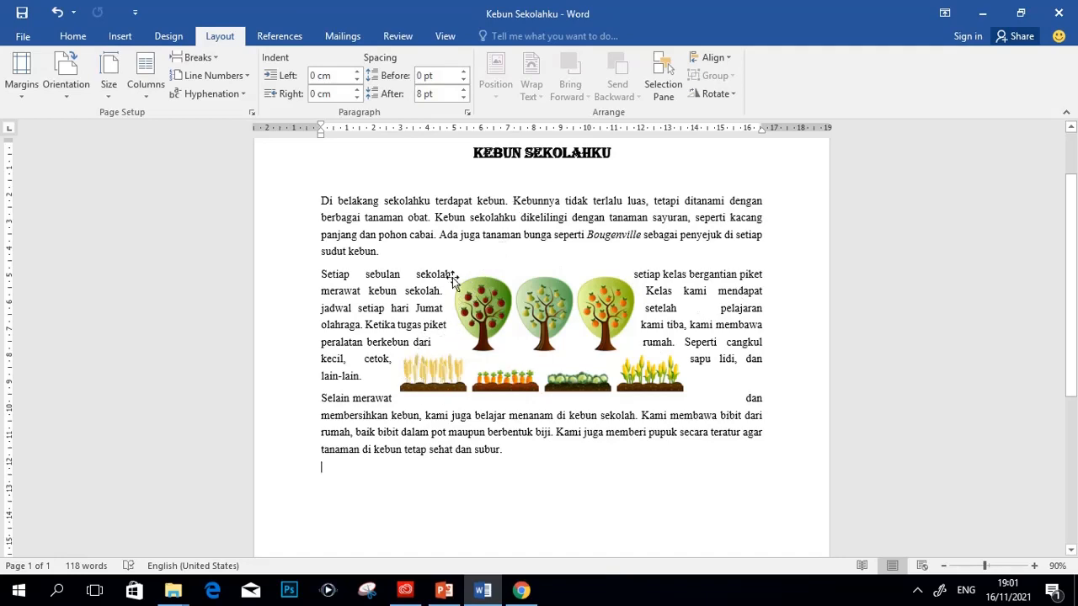
- Change the garden picture's text wrapping to Through and deselect the picture
{"action": "left_click", "coordinate": [597, 331]}
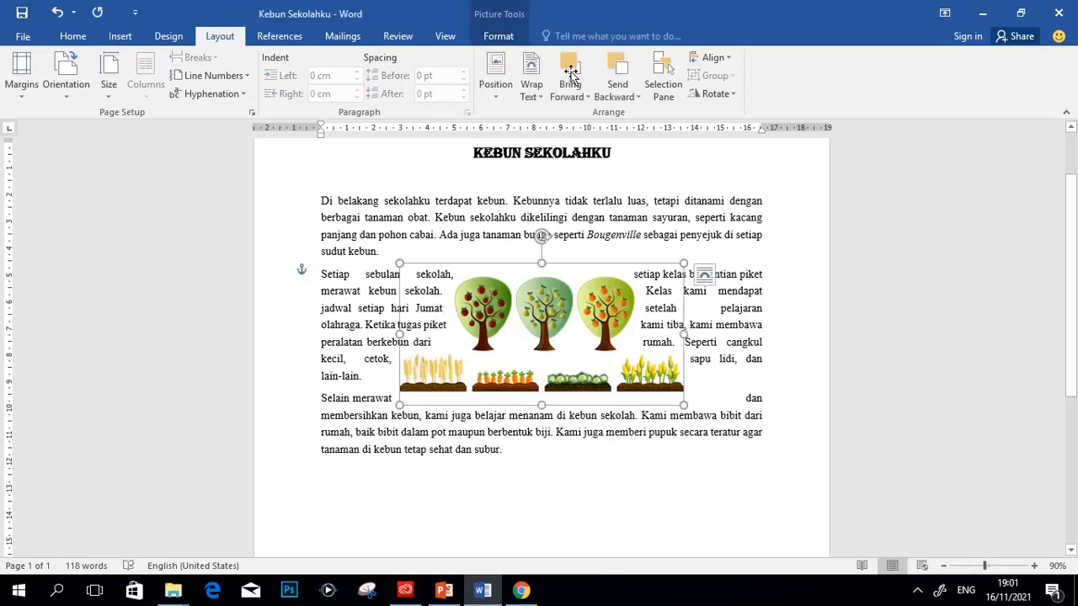
{"action": "left_click", "coordinate": [539, 93]}
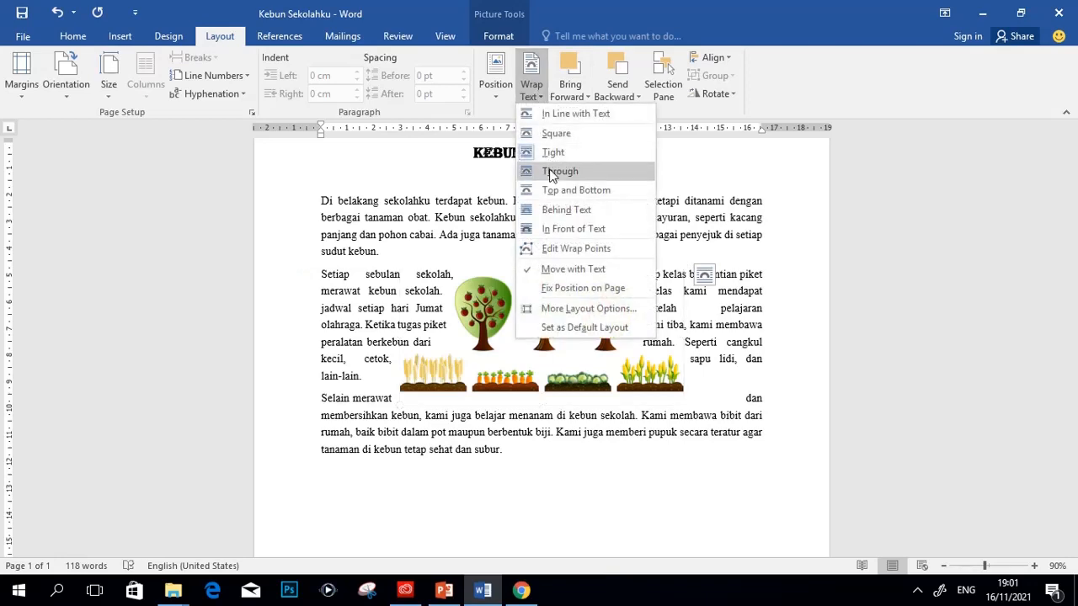
{"action": "left_click", "coordinate": [504, 315]}
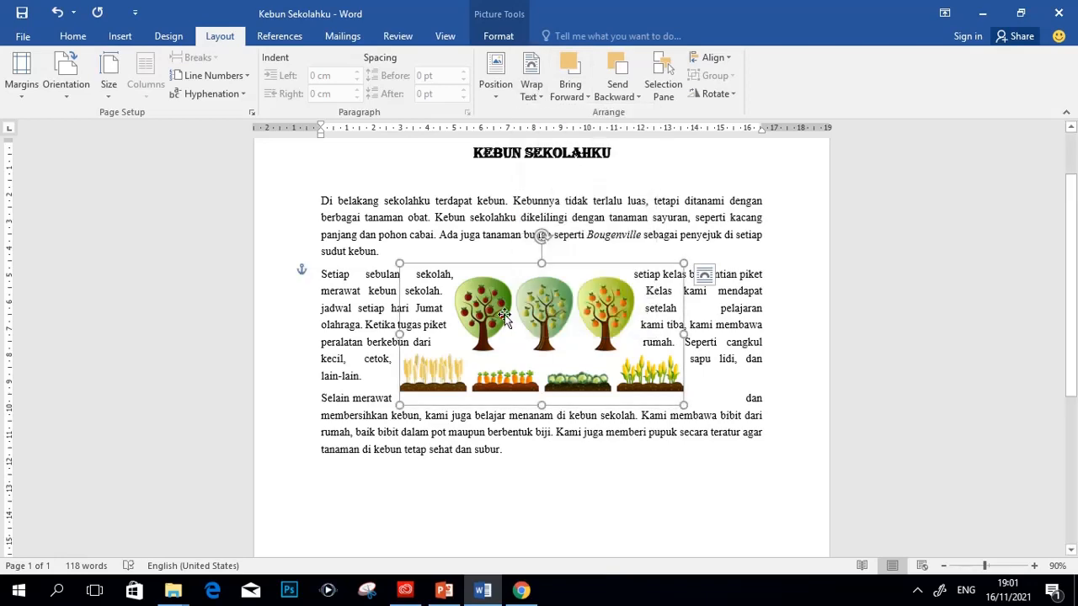
{"action": "left_click", "coordinate": [531, 84]}
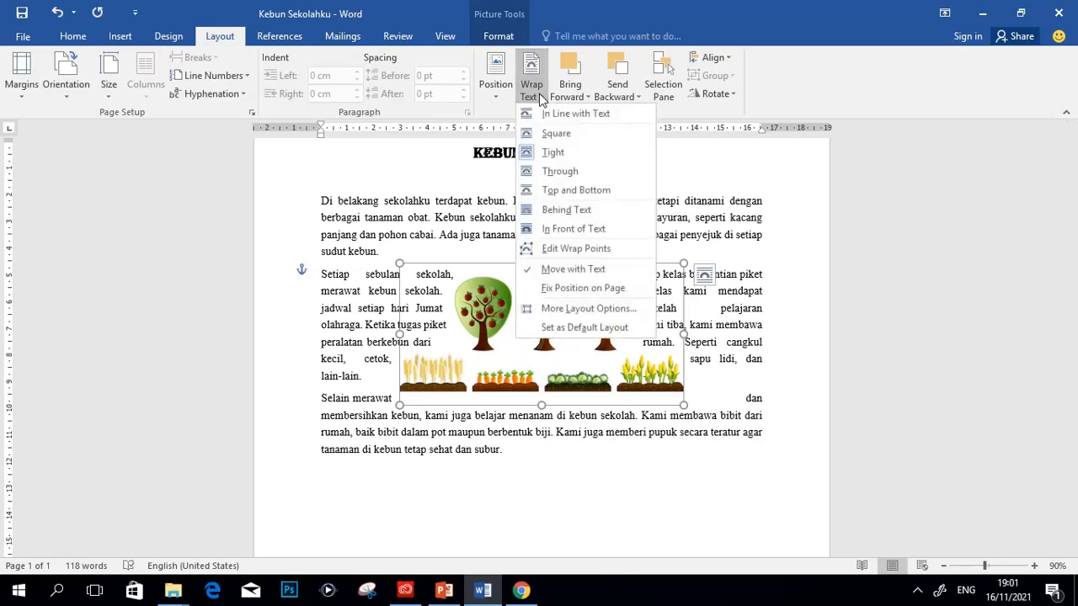
{"action": "left_click", "coordinate": [540, 175]}
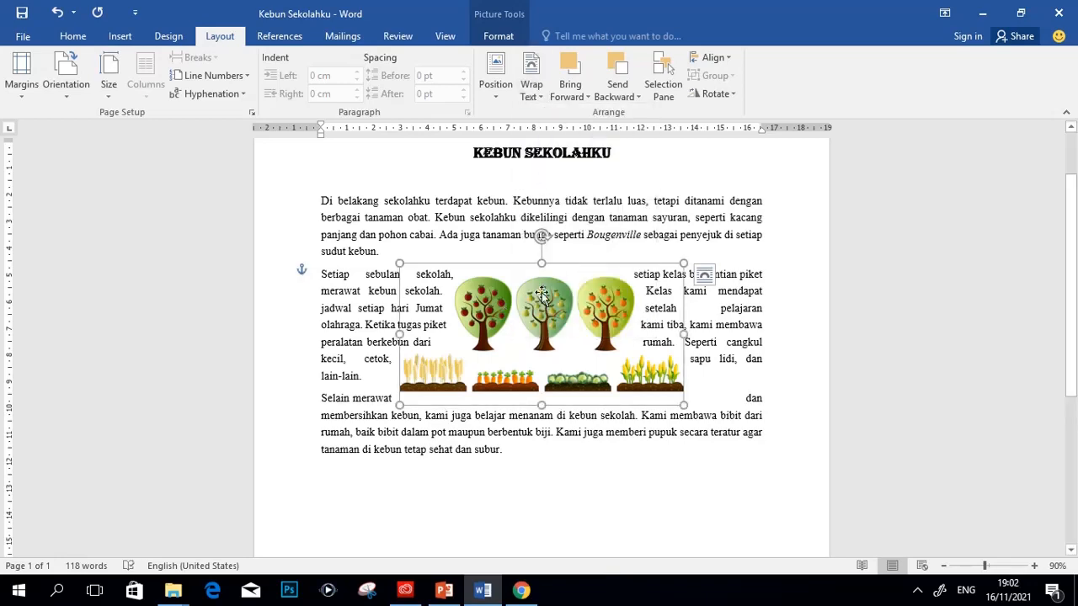
{"action": "left_click", "coordinate": [601, 488]}
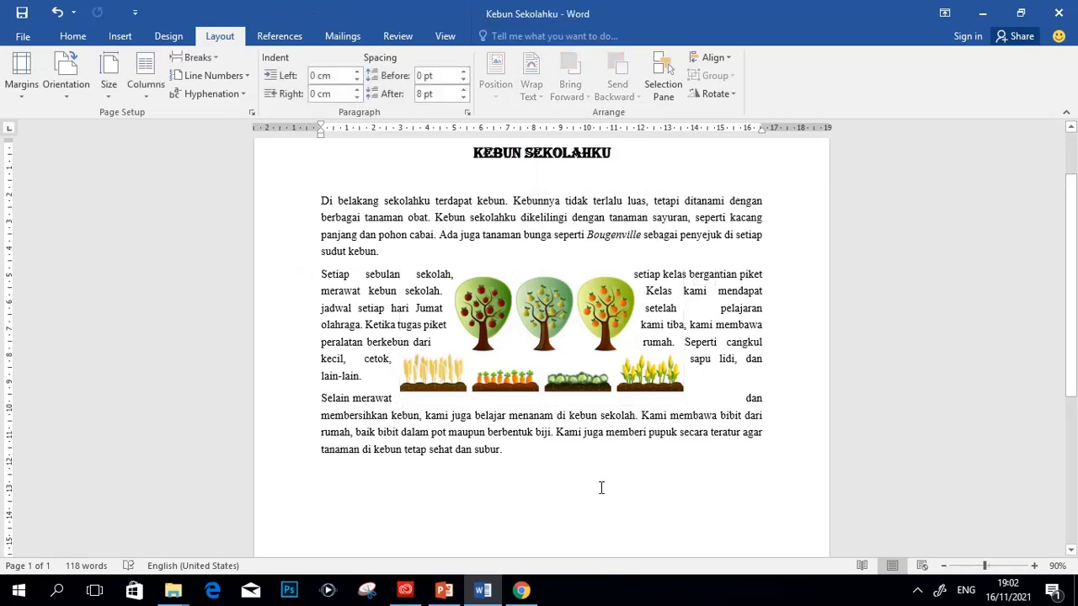
- Set the garden picture's text wrapping to Top and Bottom, then deselect the picture
{"action": "left_click", "coordinate": [586, 295]}
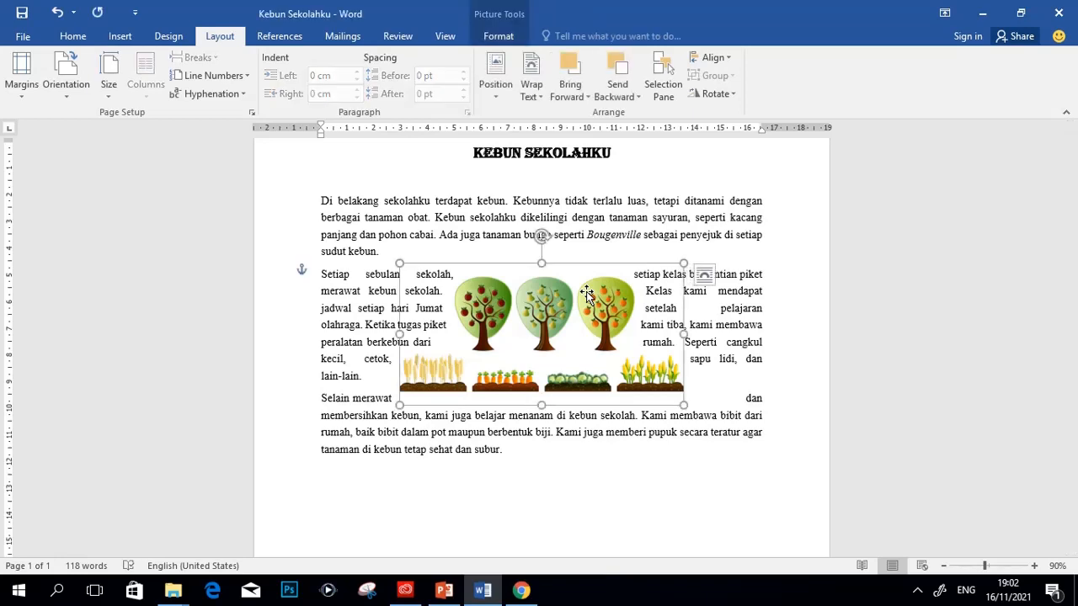
{"action": "left_click", "coordinate": [532, 88]}
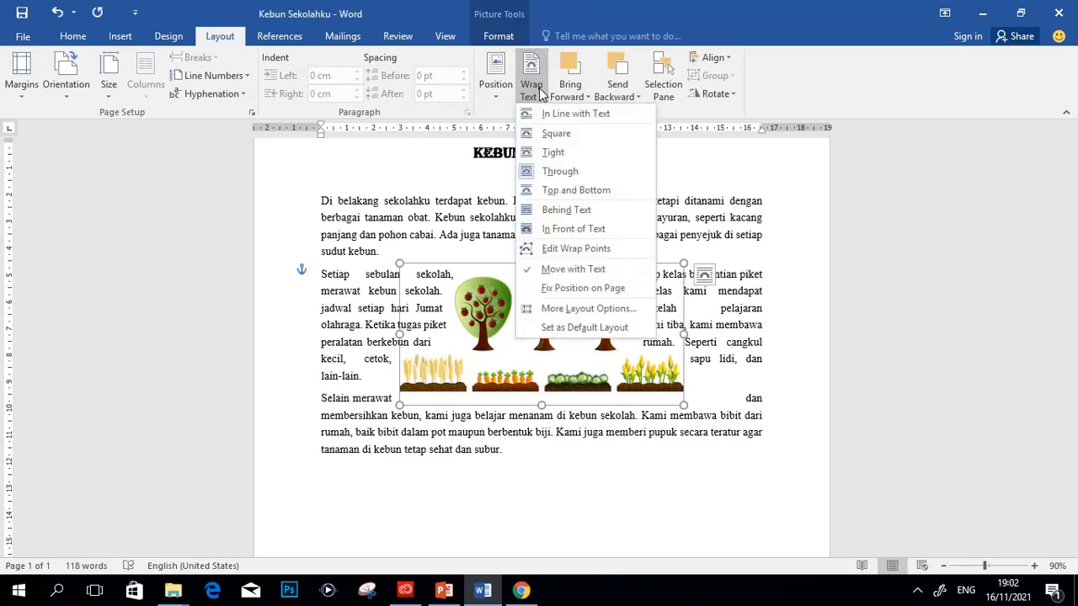
{"action": "left_click", "coordinate": [550, 188]}
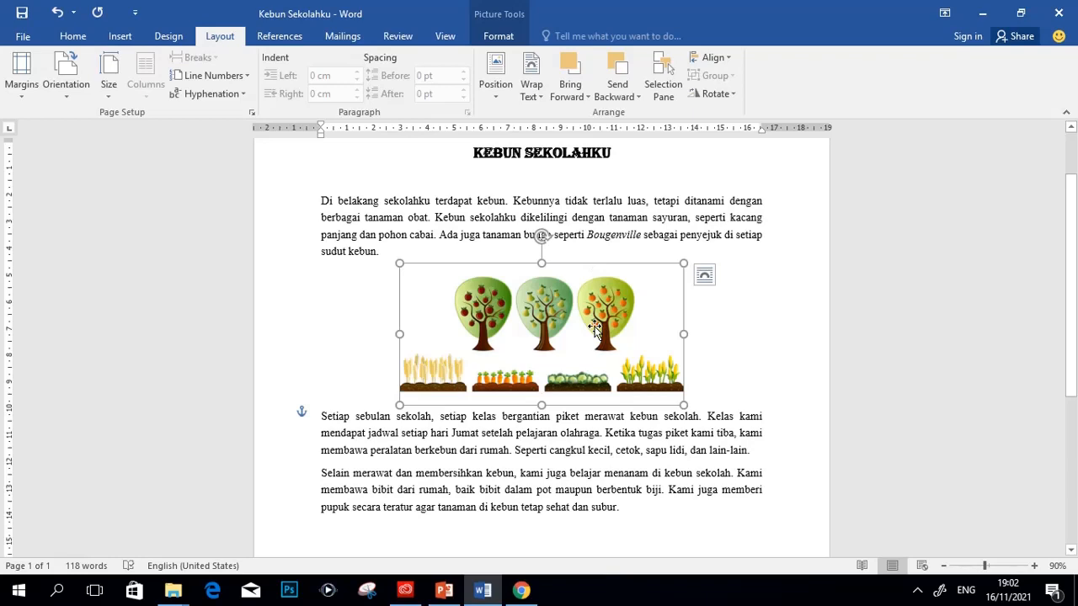
{"action": "left_click", "coordinate": [682, 516]}
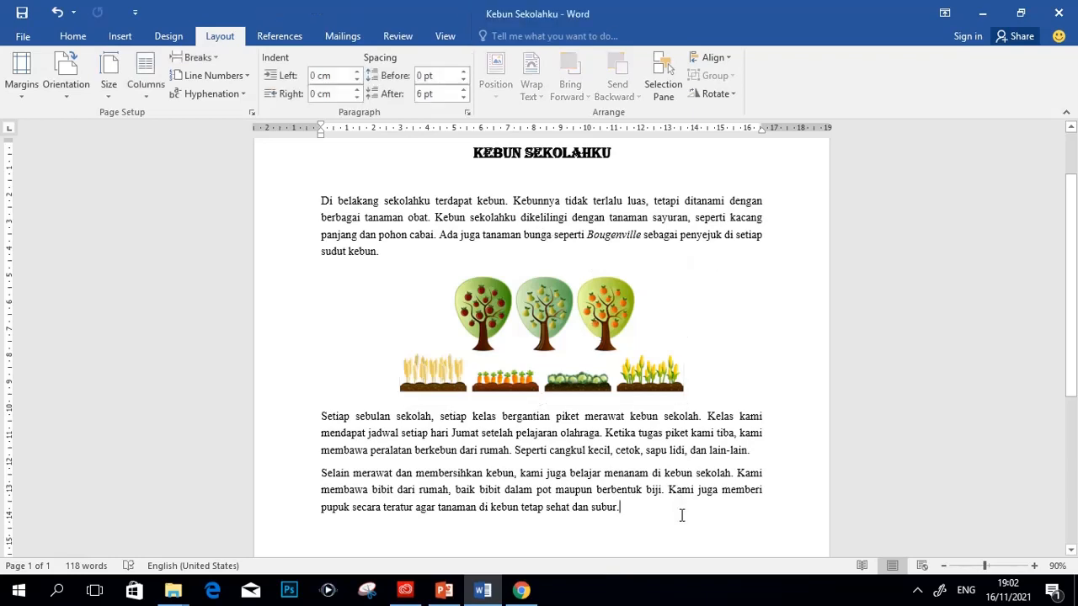
- Apply Behind Text wrapping to the picture and move it up so it lies entirely behind the body paragraphs
{"action": "left_click", "coordinate": [595, 340]}
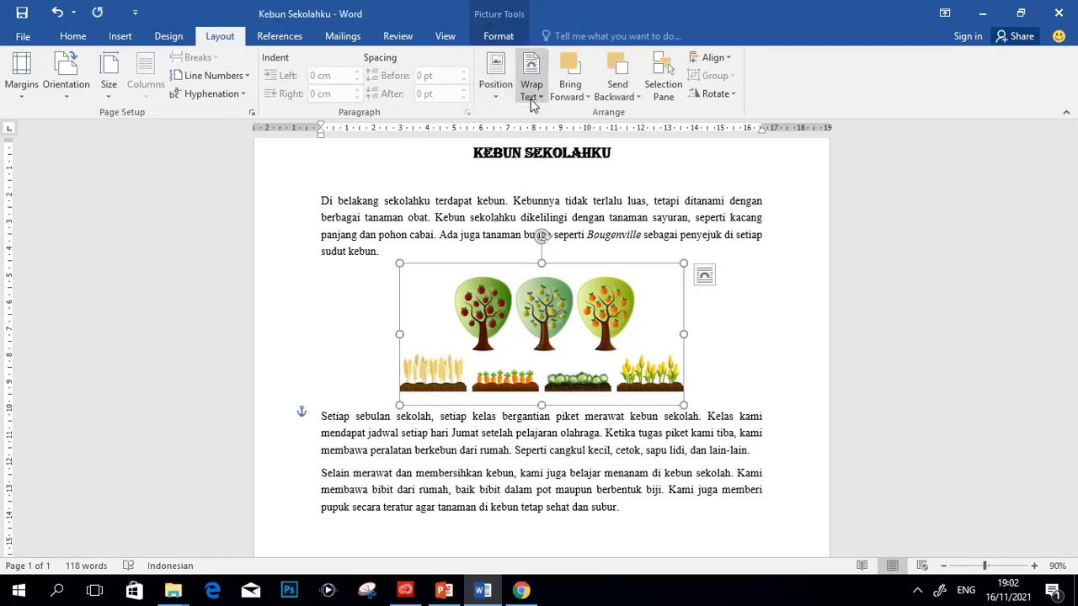
{"action": "left_click", "coordinate": [530, 100]}
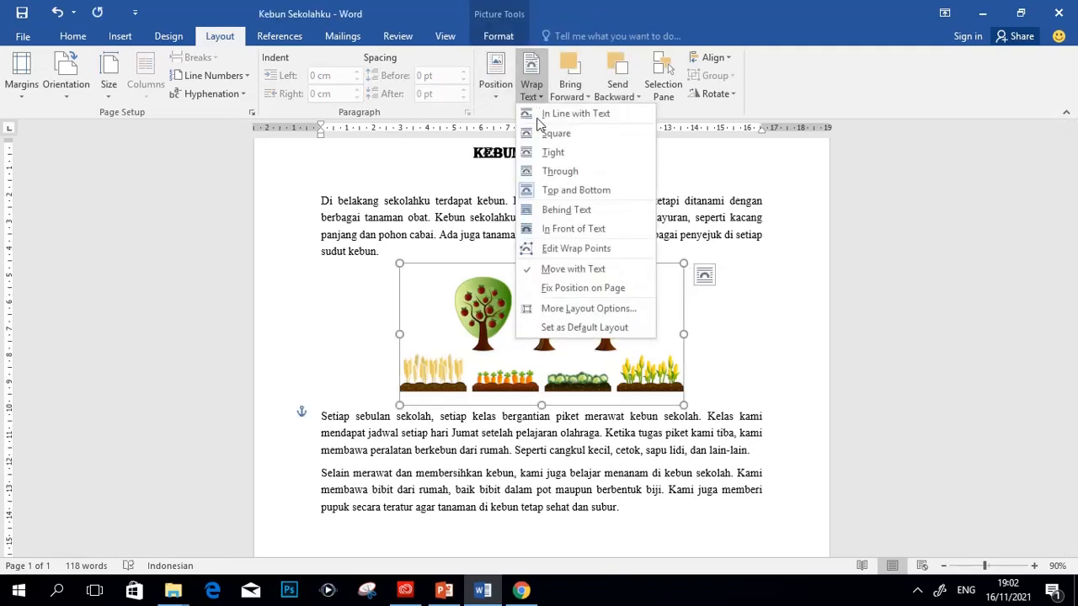
{"action": "left_click", "coordinate": [545, 212]}
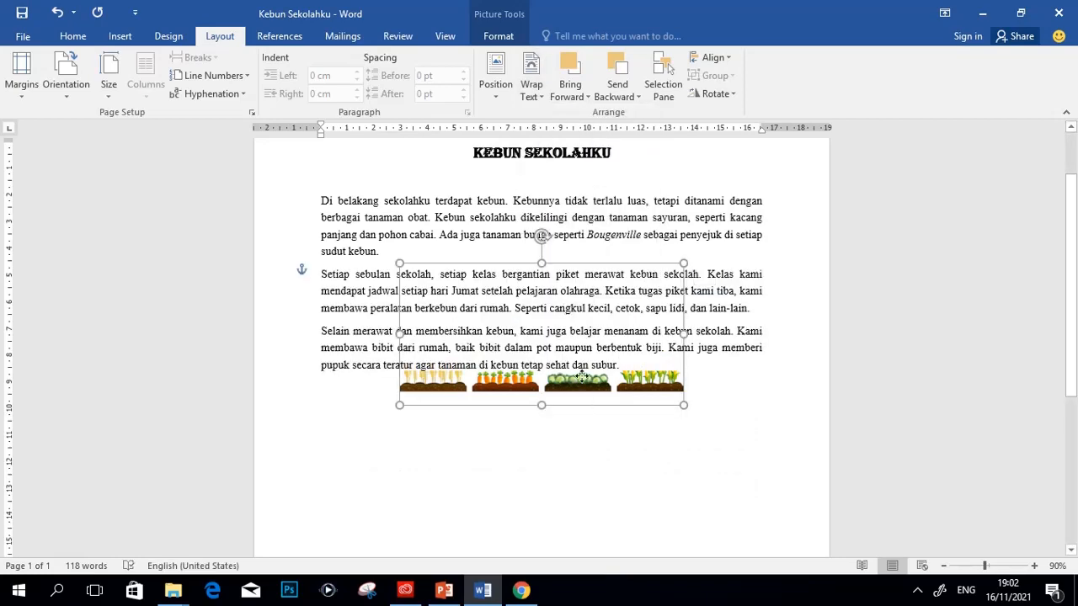
{"action": "left_click_drag", "start_coordinate": [581, 378], "coordinate": [581, 335]}
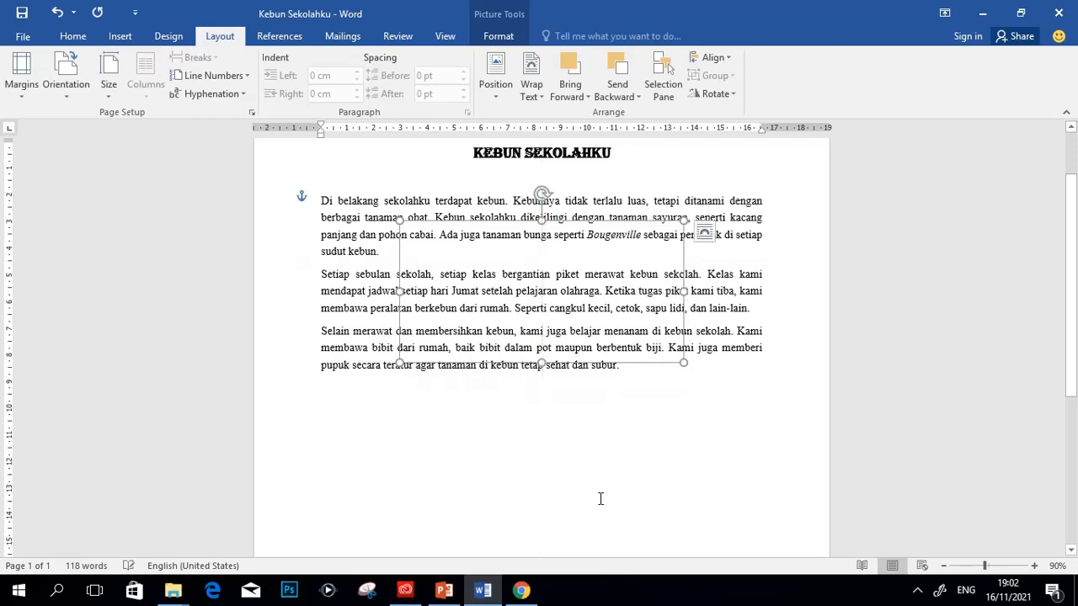
{"action": "left_click", "coordinate": [600, 498]}
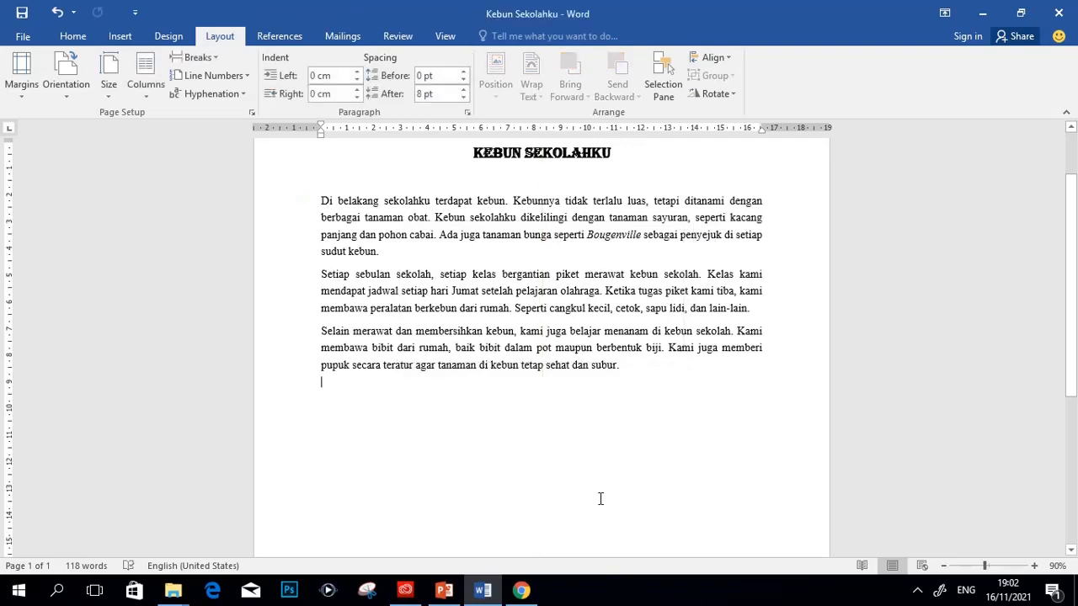
{"action": "left_click", "coordinate": [544, 262]}
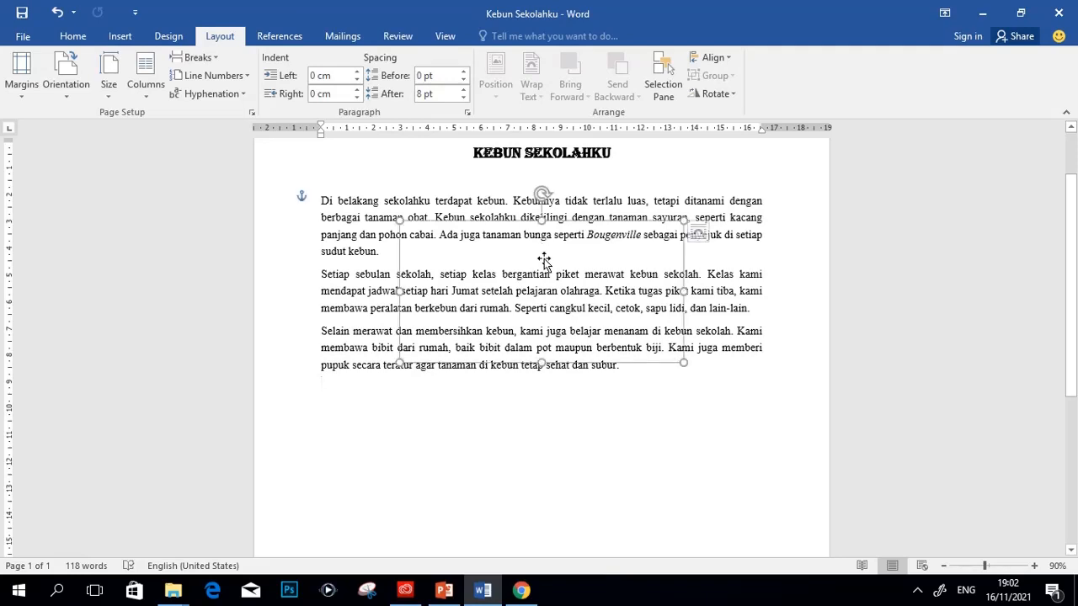
{"action": "left_click", "coordinate": [554, 234]}
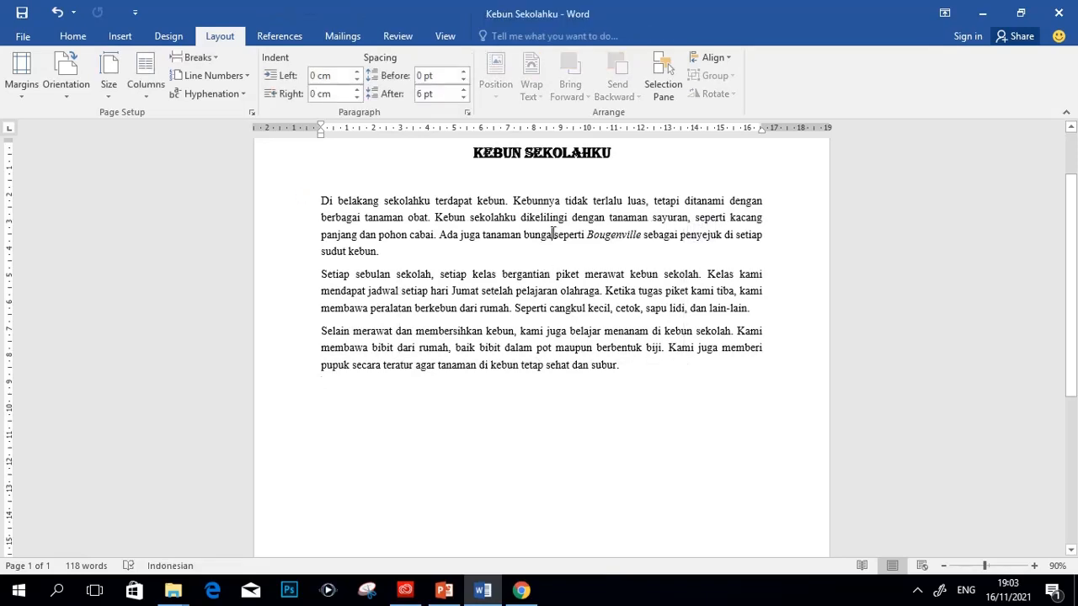
- Switch the picture's wrapping to In Front of Text, shift it slightly up and left over the paragraphs, and deselect it
{"action": "left_click", "coordinate": [549, 260]}
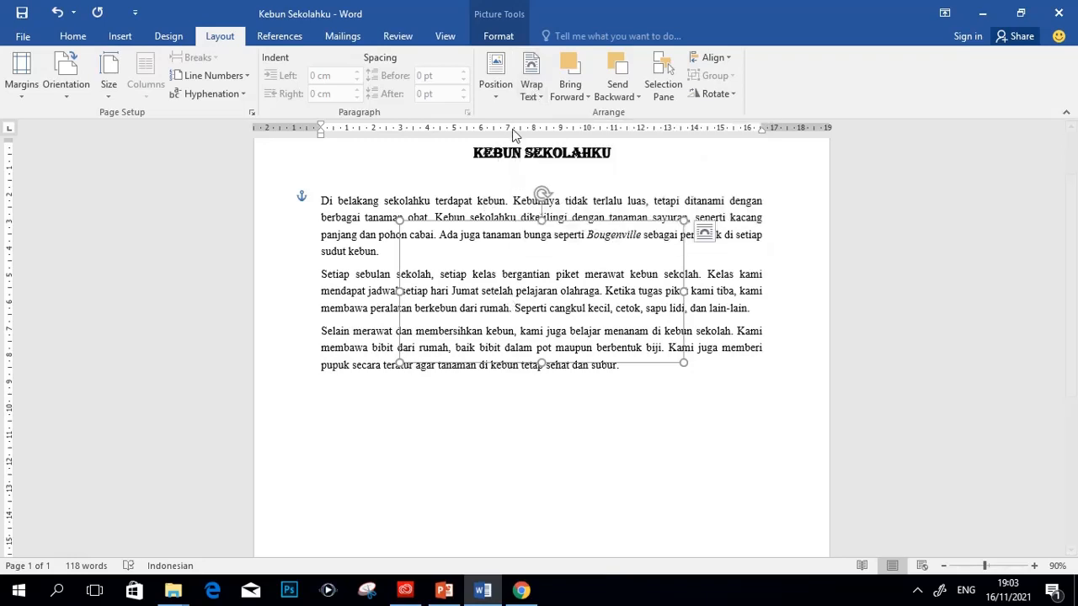
{"action": "left_click", "coordinate": [532, 97]}
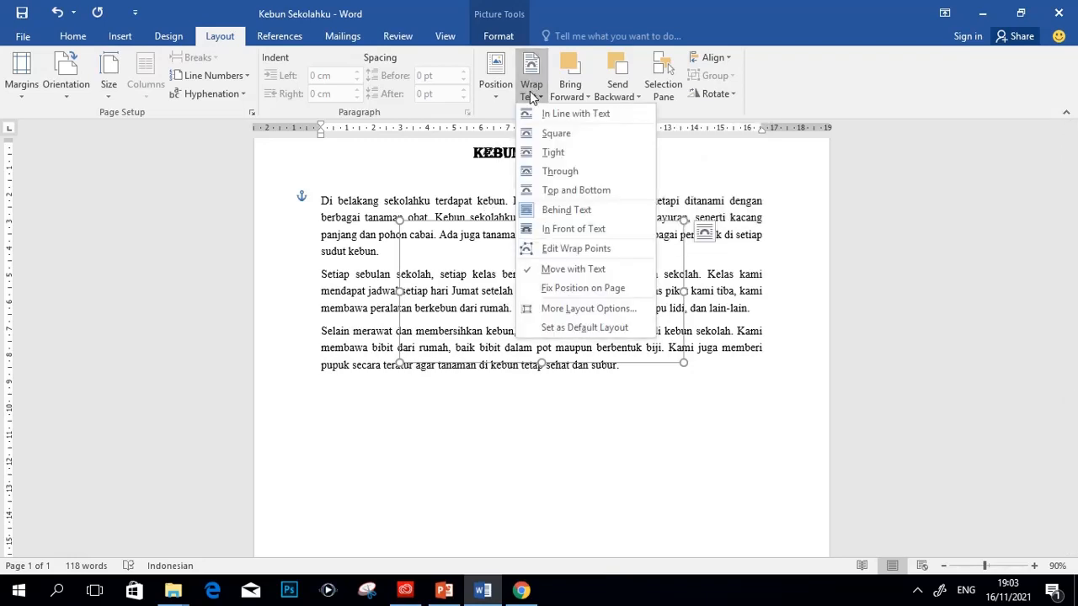
{"action": "left_click", "coordinate": [558, 229]}
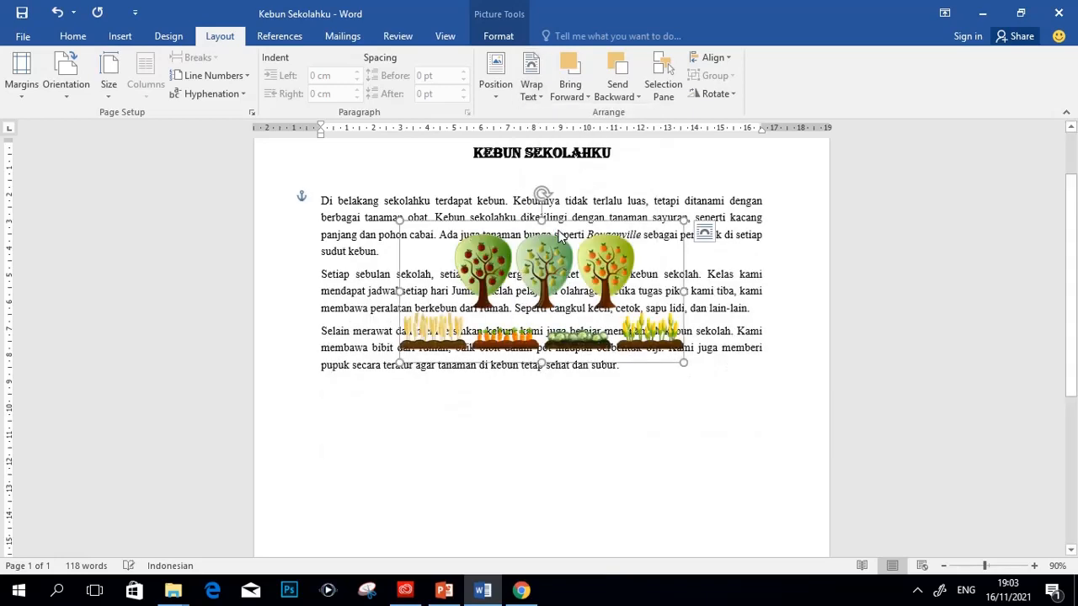
{"action": "left_click", "coordinate": [548, 424]}
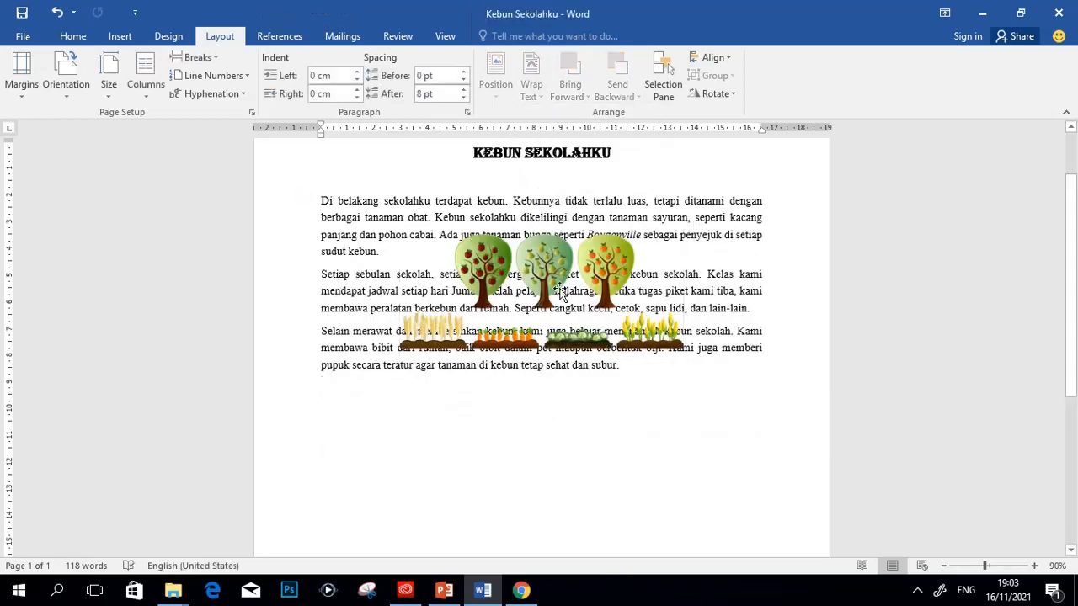
{"action": "left_click", "coordinate": [561, 291]}
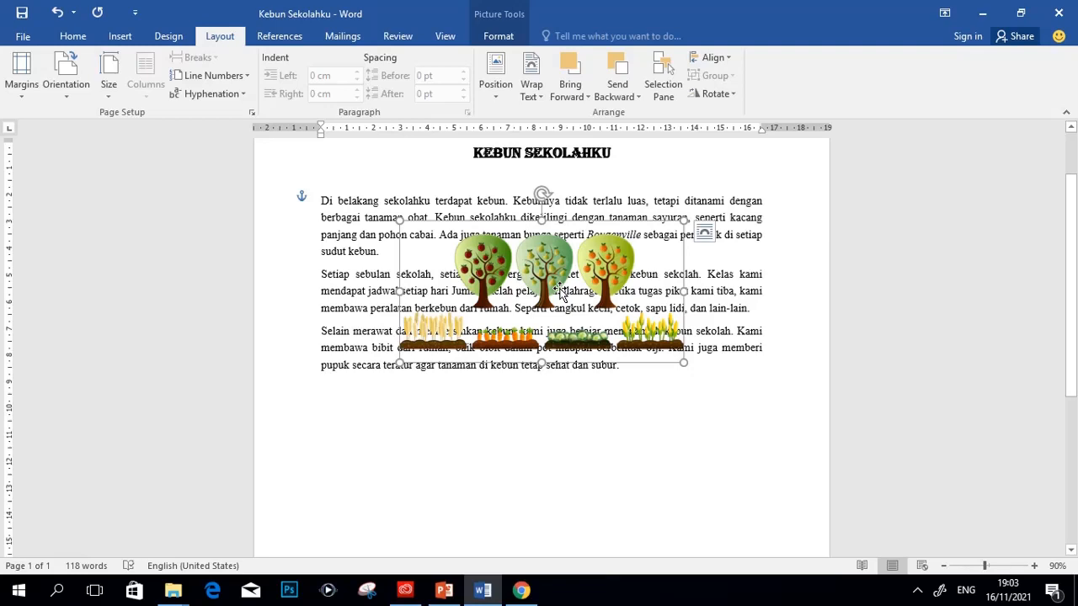
{"action": "mouse_move", "coordinate": [561, 291]}
{"action": "left_mouse_down"}
{"action": "mouse_move", "coordinate": [542, 280]}
{"action": "mouse_move", "coordinate": [557, 279]}
{"action": "left_mouse_up"}
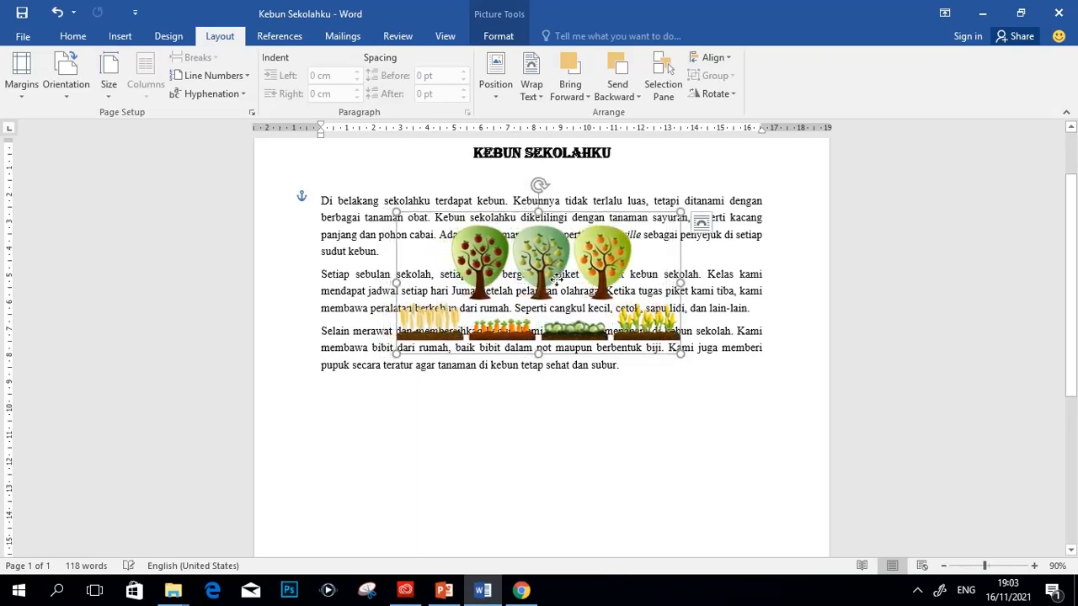
{"action": "left_click", "coordinate": [570, 478]}
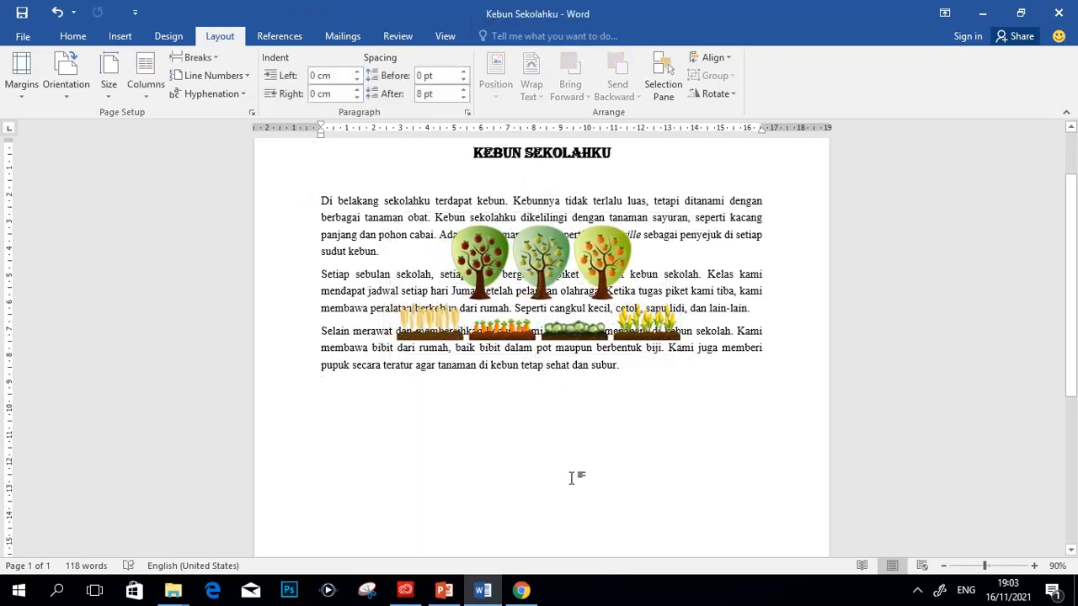